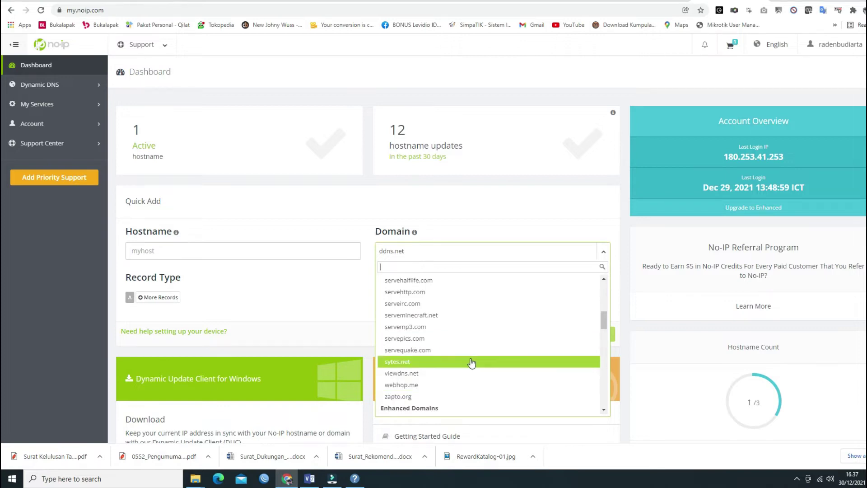
Try to add the hostname eraporku under the ddns.net domain
{"action": "scroll", "coordinate": [465, 364], "scroll_direction": "up", "scroll_amount": 10}
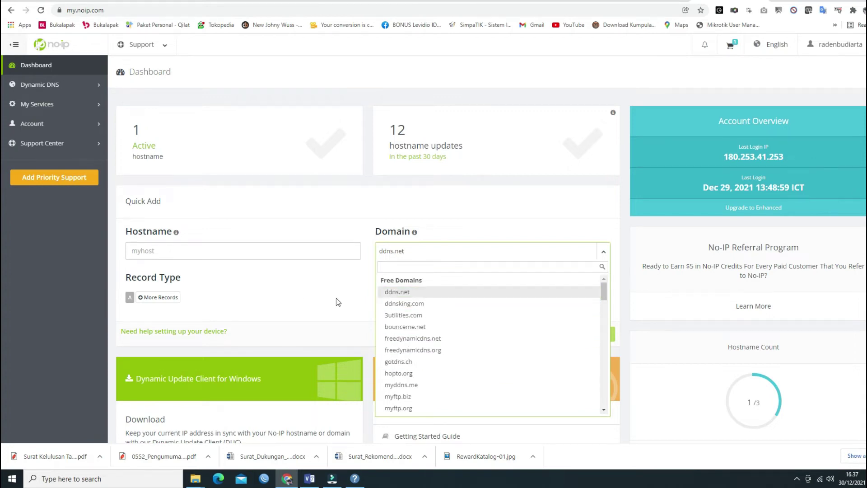
{"action": "left_click", "coordinate": [305, 296]}
{"action": "left_click", "coordinate": [236, 254]}
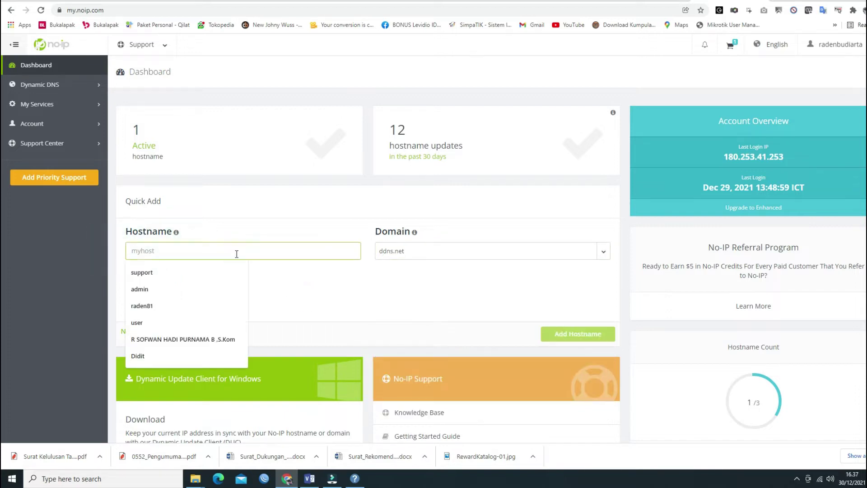
{"action": "type", "text": "erap"}
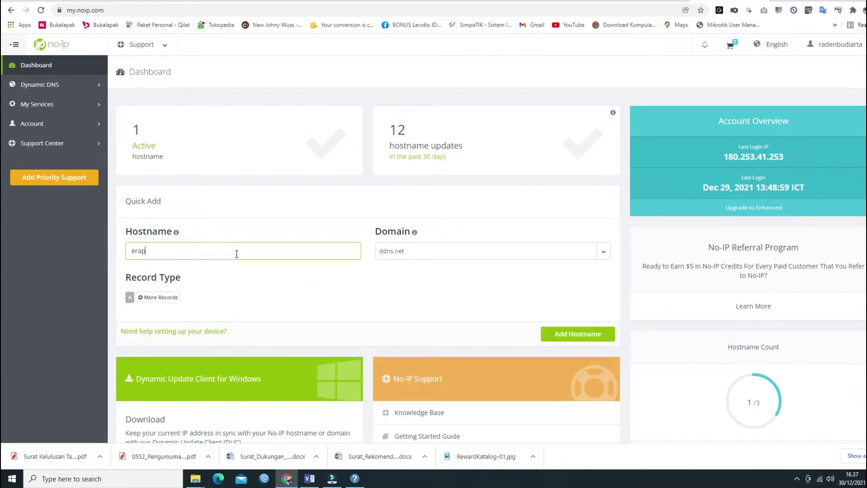
{"action": "type", "text": "orku"}
{"action": "left_click", "coordinate": [582, 338]}
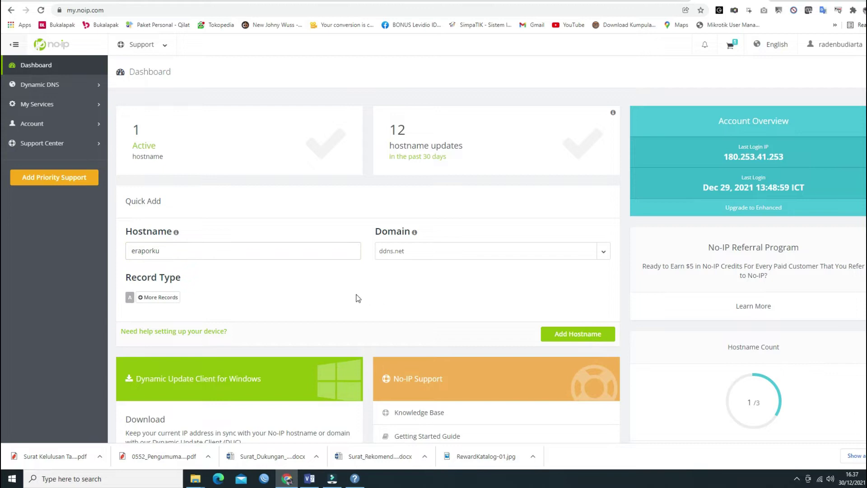
Change the hostname to erapor2022 and add it under the ddns.net domain
{"action": "double_click", "coordinate": [203, 232]}
{"action": "left_click", "coordinate": [217, 273]}
{"action": "key", "text": "BackSpace"}
{"action": "key", "text": "BackSpace"}
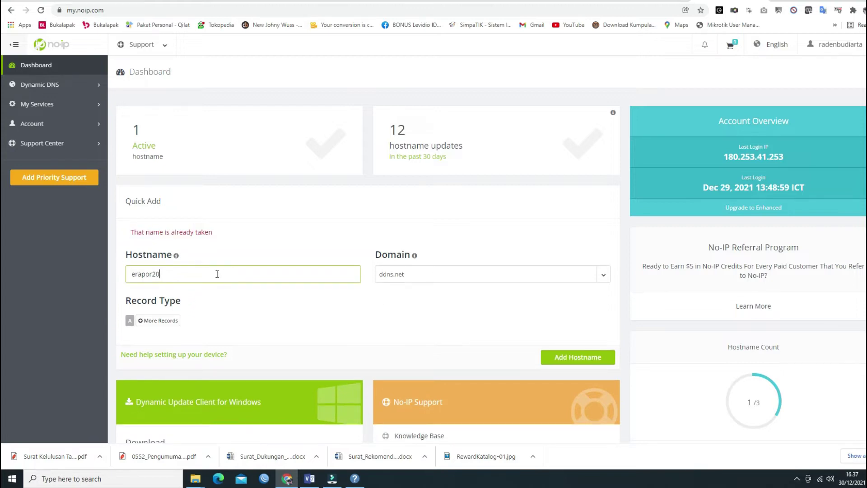
{"action": "type", "text": "2022"}
{"action": "left_click", "coordinate": [572, 358]}
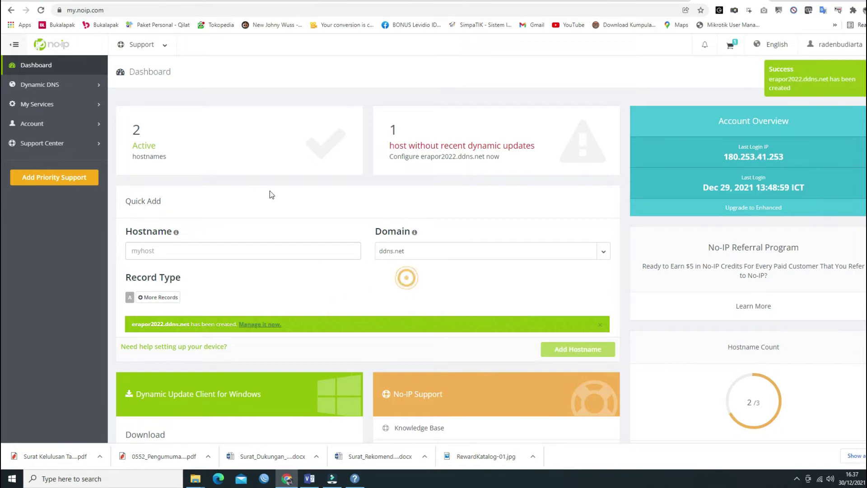
Check the last login IP in the account overview and the IP target of erapor2022.ddns.net in the hostname list
{"action": "left_click", "coordinate": [830, 98]}
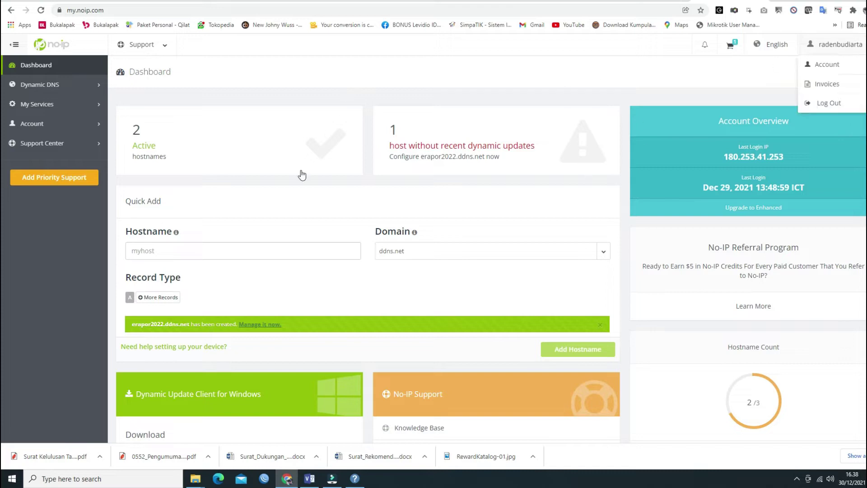
{"action": "left_click", "coordinate": [79, 10]}
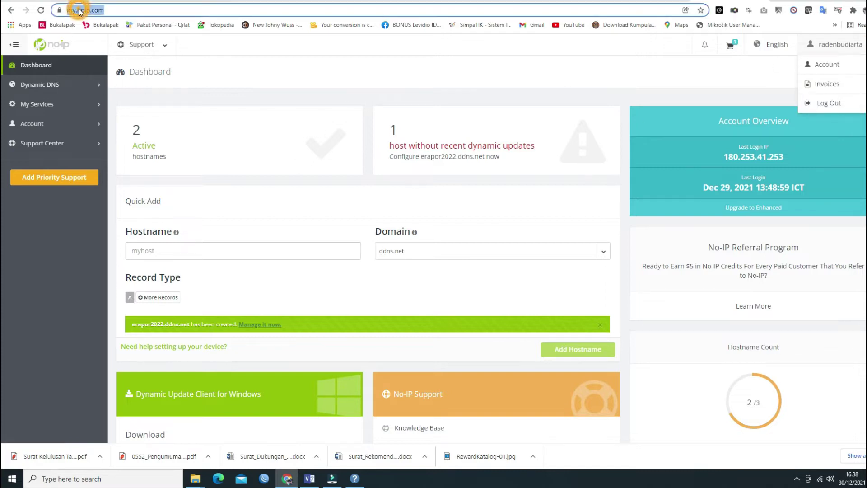
{"action": "left_click", "coordinate": [294, 89]}
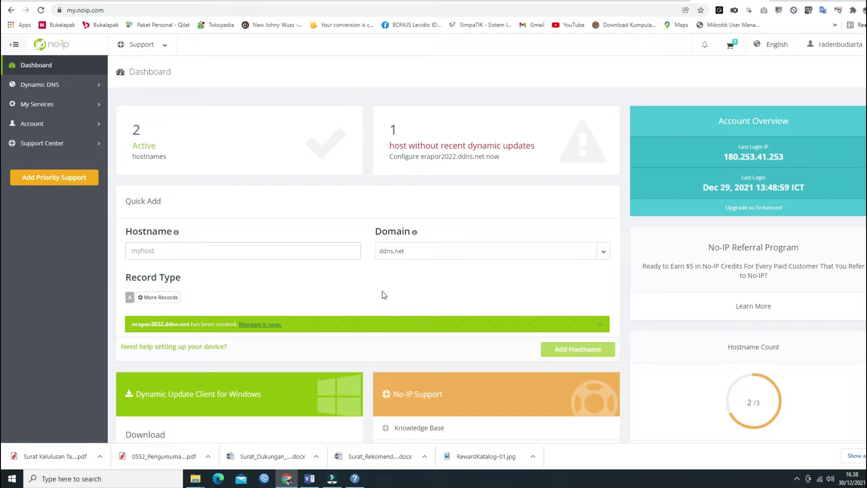
{"action": "double_click", "coordinate": [743, 154]}
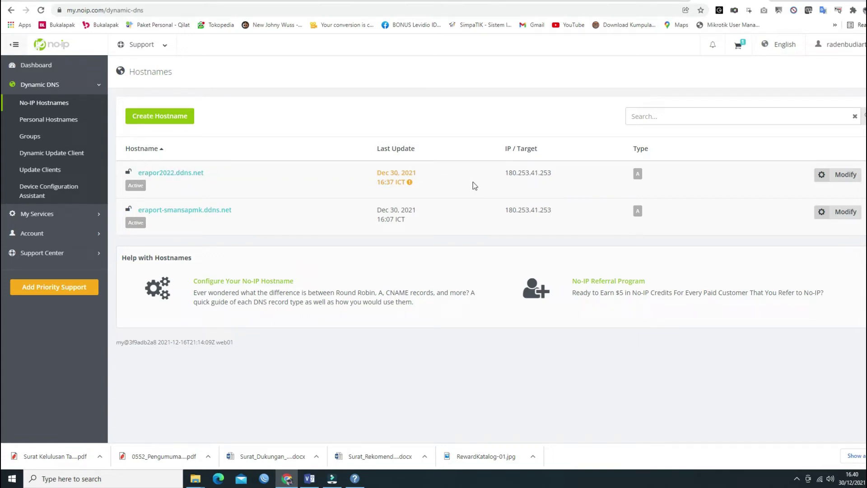
{"action": "double_click", "coordinate": [520, 174]}
View the Dynamic Update Client download page, then switch to the installed No-IP DUC app and refresh its IP check
{"action": "left_click", "coordinate": [69, 153]}
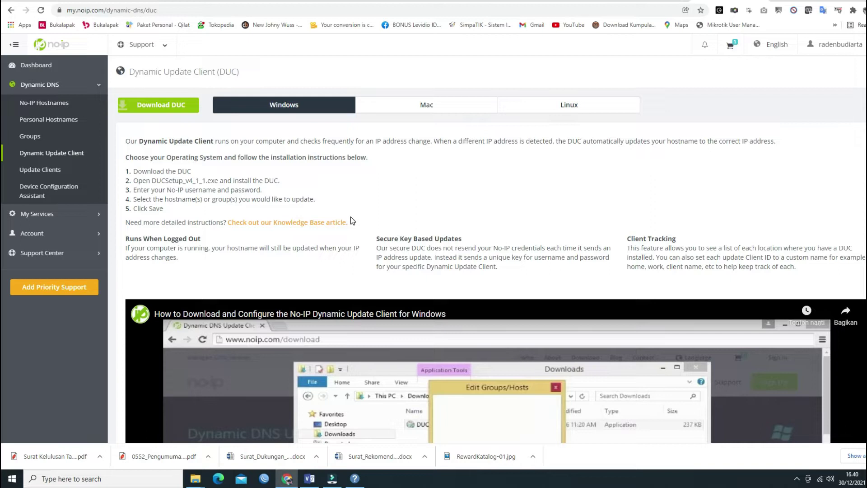
{"action": "left_click", "coordinate": [796, 479]}
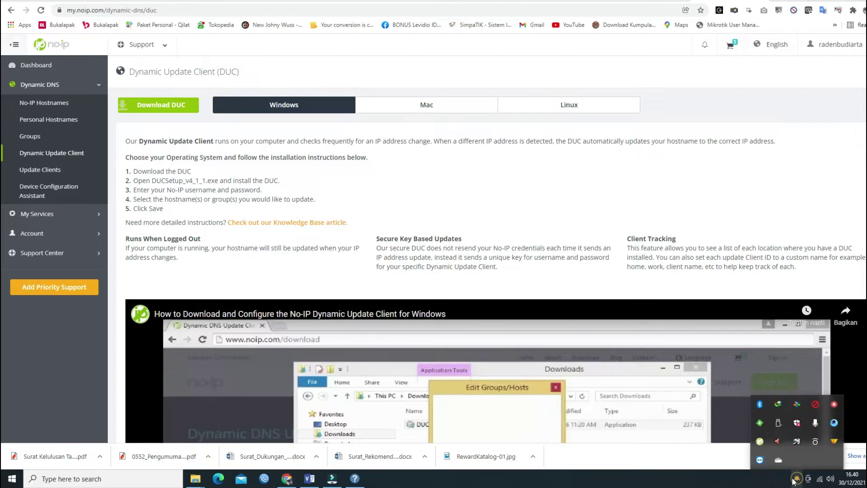
{"action": "double_click", "coordinate": [758, 451]}
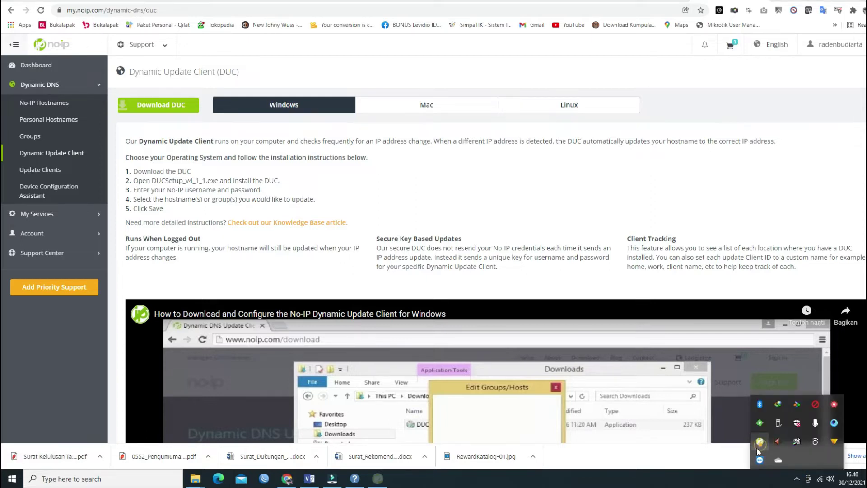
{"action": "left_click_drag", "start_coordinate": [157, 41], "coordinate": [523, 142]}
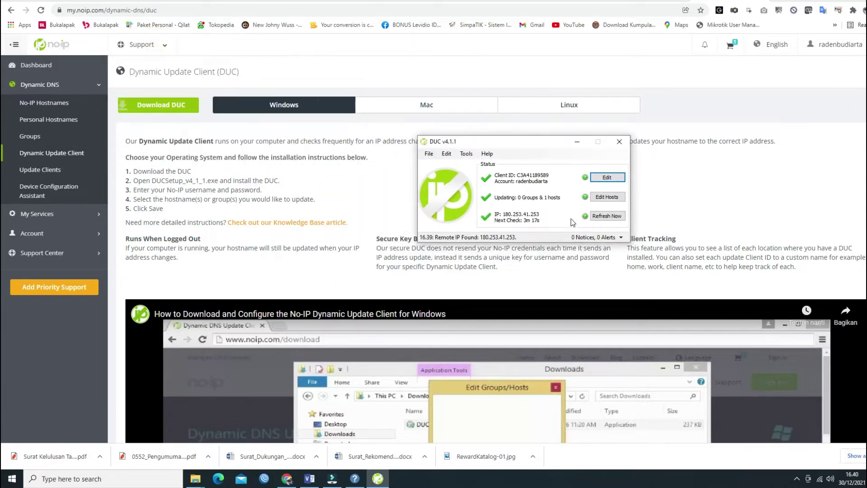
{"action": "left_click", "coordinate": [605, 217]}
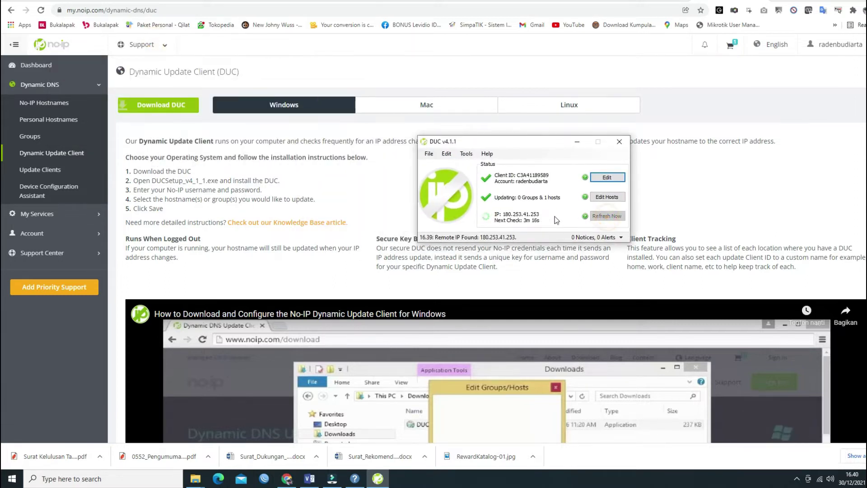
{"action": "left_click", "coordinate": [509, 217]}
Return to the No-IP hostname list in the browser and compare the IP target of erapor2022.ddns.net with the IP in DUC
{"action": "left_click", "coordinate": [52, 107]}
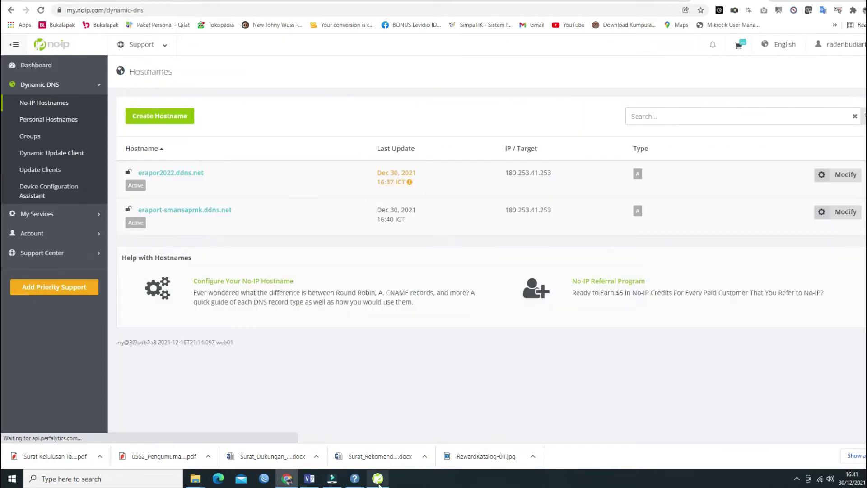
{"action": "double_click", "coordinate": [512, 173]}
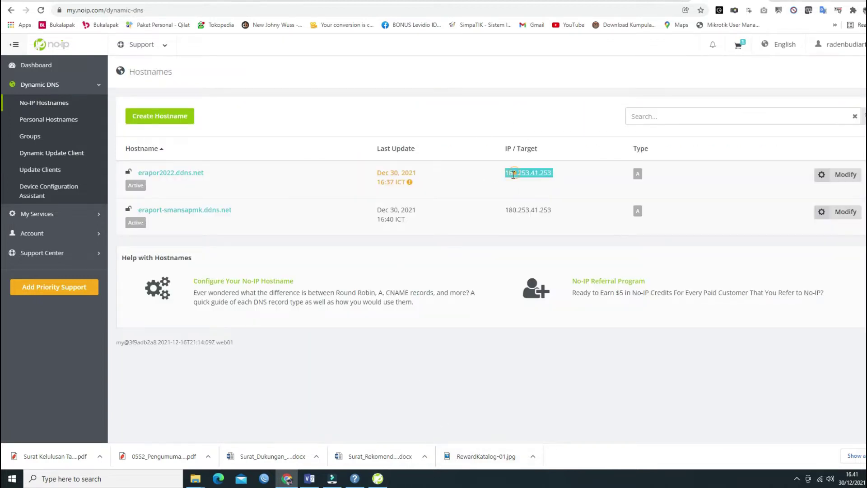
{"action": "left_click", "coordinate": [377, 479]}
{"action": "left_click_drag", "start_coordinate": [553, 141], "coordinate": [386, 142]}
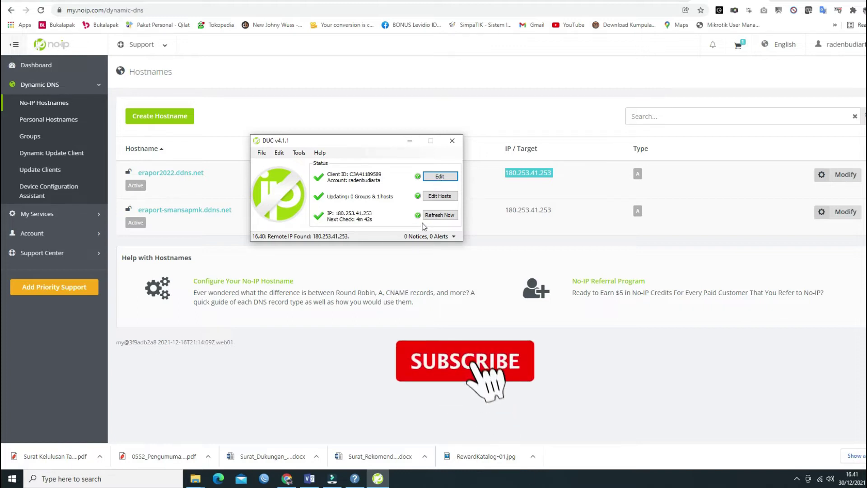
{"action": "left_click", "coordinate": [263, 153]}
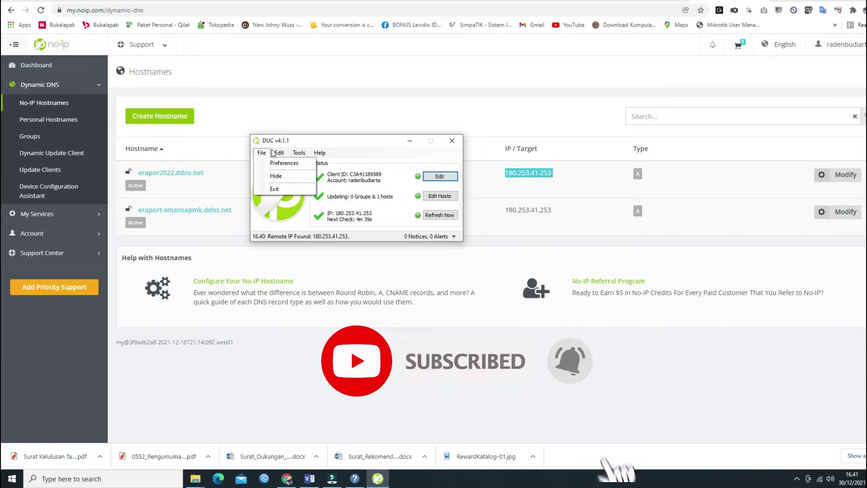
{"action": "left_click", "coordinate": [389, 142]}
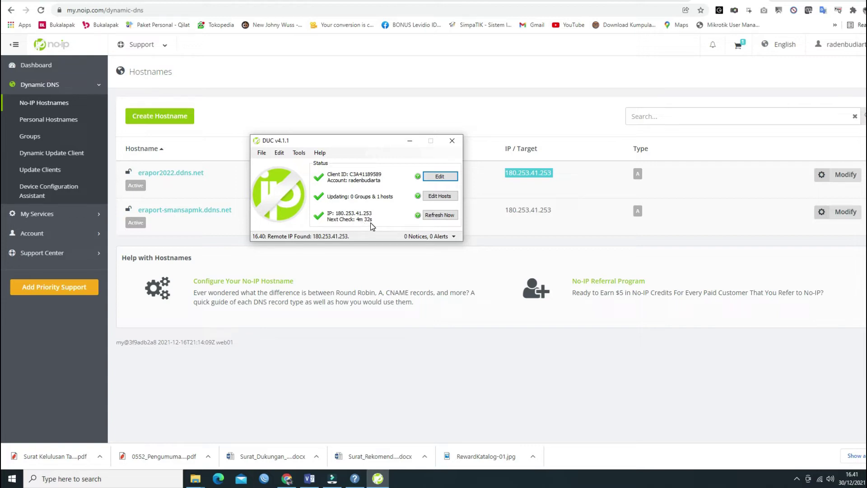
Refresh the IP check in DUC again and examine the IP targets of both hostnames in the browser list
{"action": "left_click", "coordinate": [434, 215]}
{"action": "left_click_drag", "start_coordinate": [385, 146], "coordinate": [352, 228]}
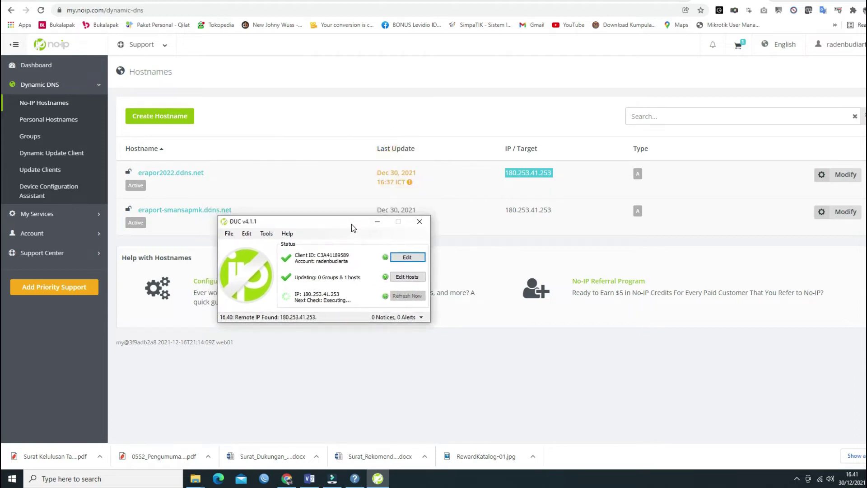
{"action": "double_click", "coordinate": [515, 172]}
{"action": "double_click", "coordinate": [521, 210]}
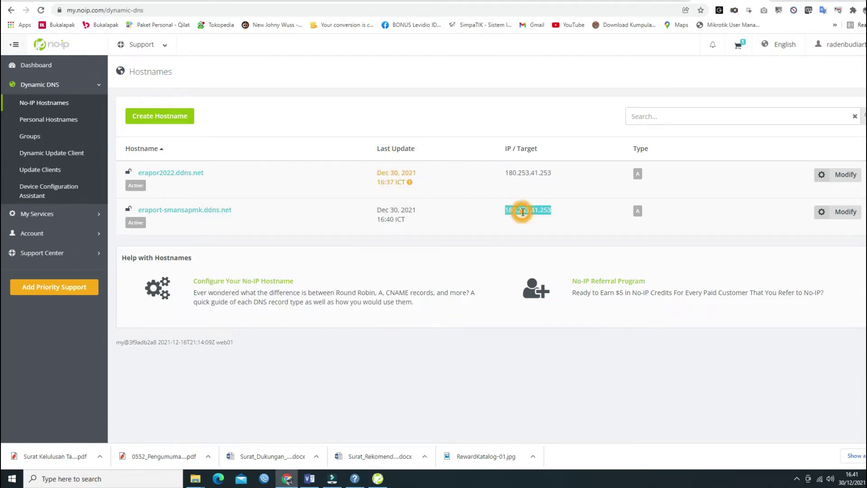
{"action": "double_click", "coordinate": [513, 174]}
{"action": "left_click", "coordinate": [471, 190]}
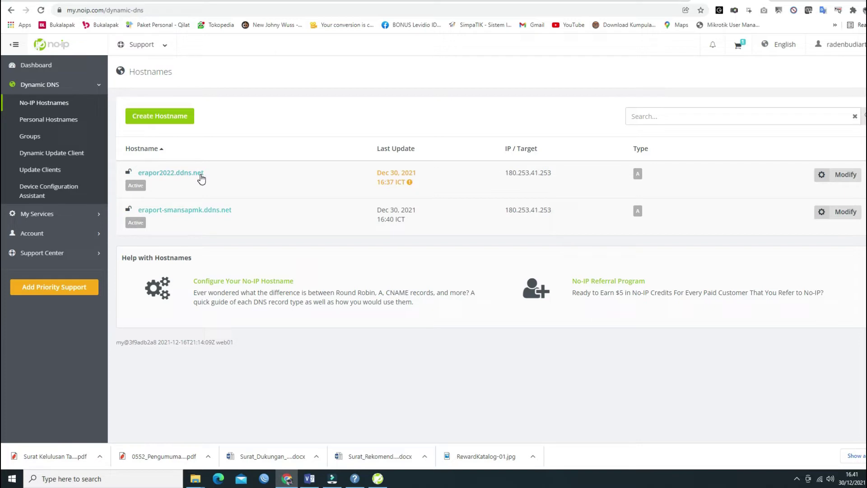
Switch back to DUC and sign in again with the No-IP account username and password
{"action": "left_click", "coordinate": [379, 478]}
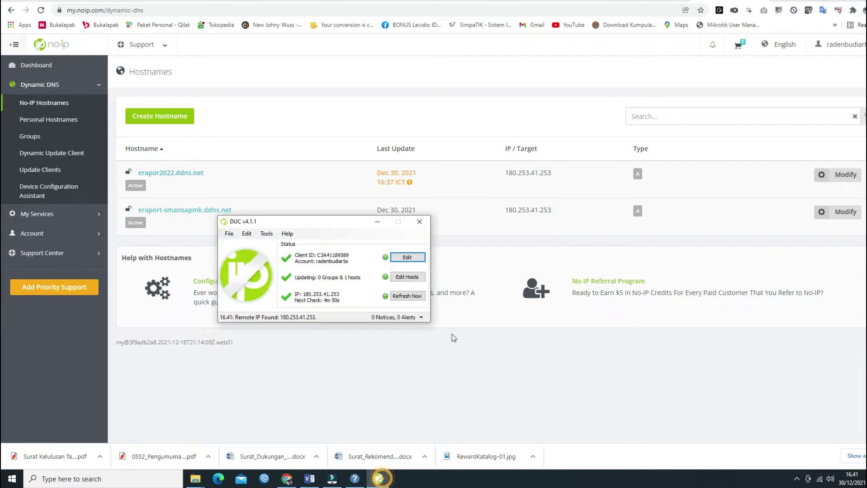
{"action": "left_click_drag", "start_coordinate": [346, 224], "coordinate": [370, 66]}
{"action": "left_click", "coordinate": [272, 75]}
{"action": "mouse_move", "coordinate": [291, 74]}
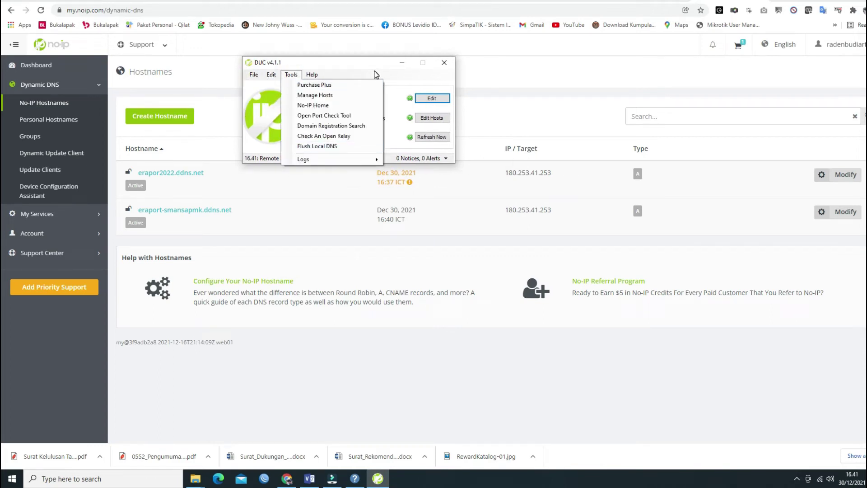
{"action": "left_click", "coordinate": [375, 75]}
{"action": "left_click", "coordinate": [432, 98]}
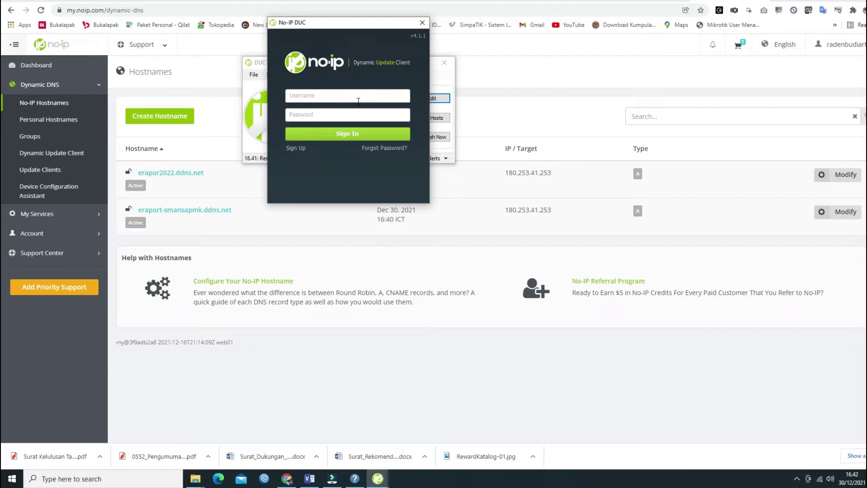
{"action": "left_click", "coordinate": [371, 95]}
{"action": "left_click", "coordinate": [351, 115]}
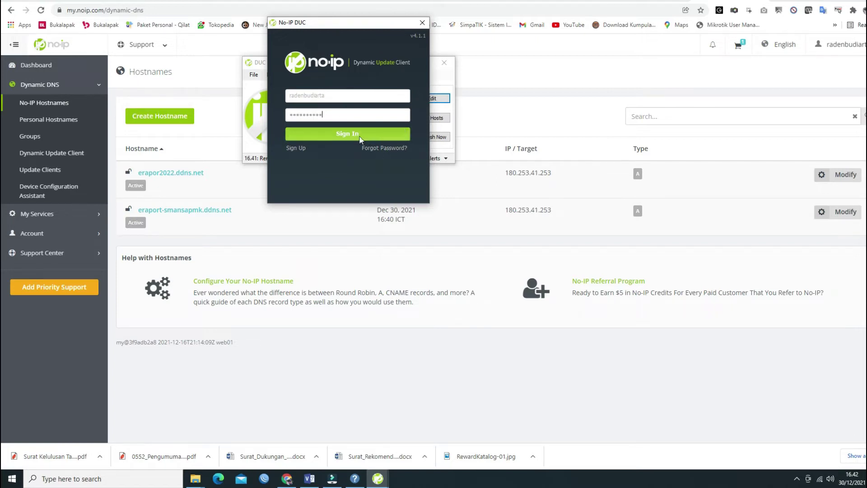
{"action": "left_click", "coordinate": [360, 138]}
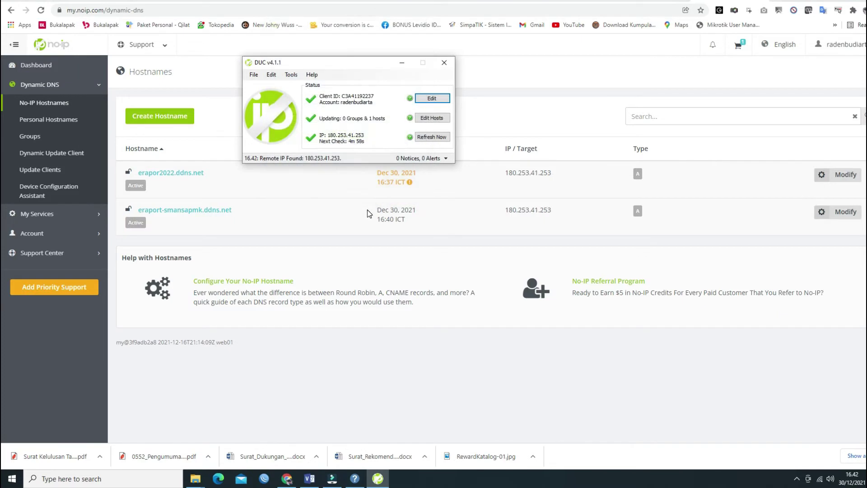
Add erapor2022.ddns.net to the hosts that DUC updates, alongside eraport-smansapmk.ddns.net, and save the selection
{"action": "left_click", "coordinate": [436, 120]}
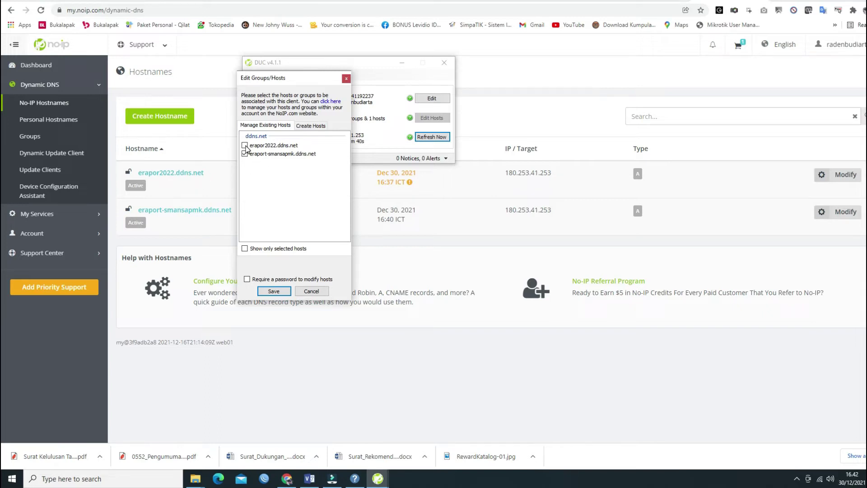
{"action": "left_click", "coordinate": [245, 145]}
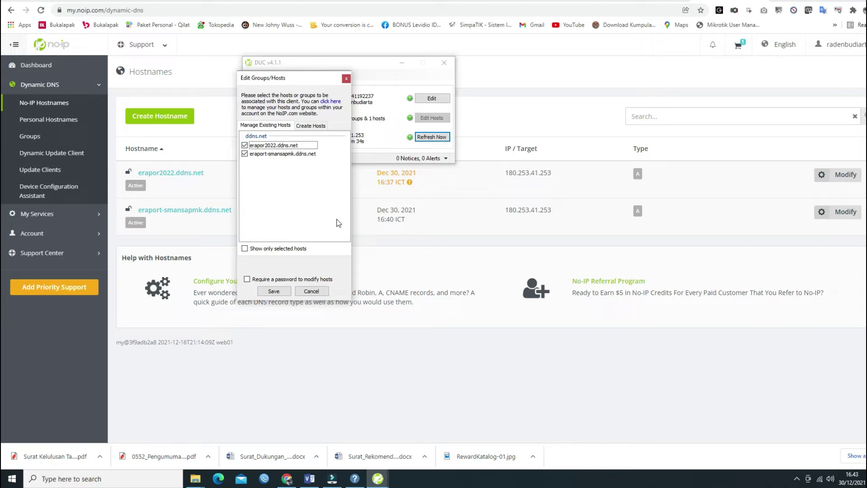
{"action": "left_click", "coordinate": [298, 147]}
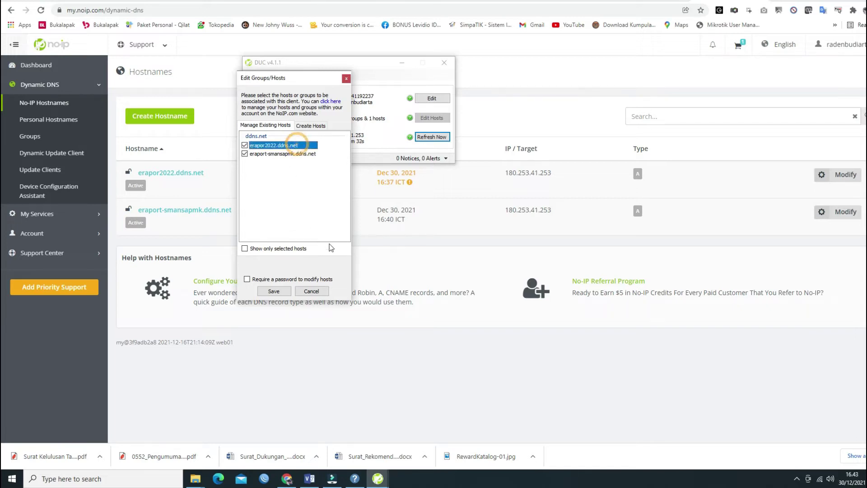
{"action": "left_click", "coordinate": [310, 126]}
{"action": "left_click", "coordinate": [267, 126]}
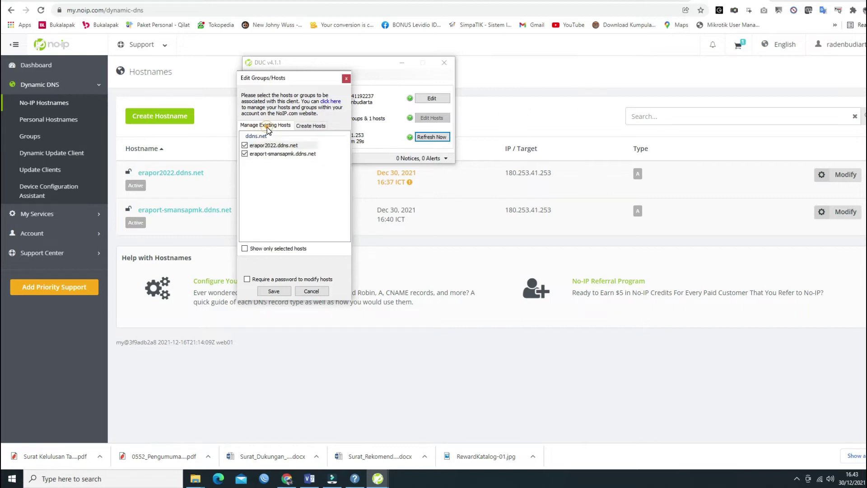
{"action": "left_click", "coordinate": [272, 292]}
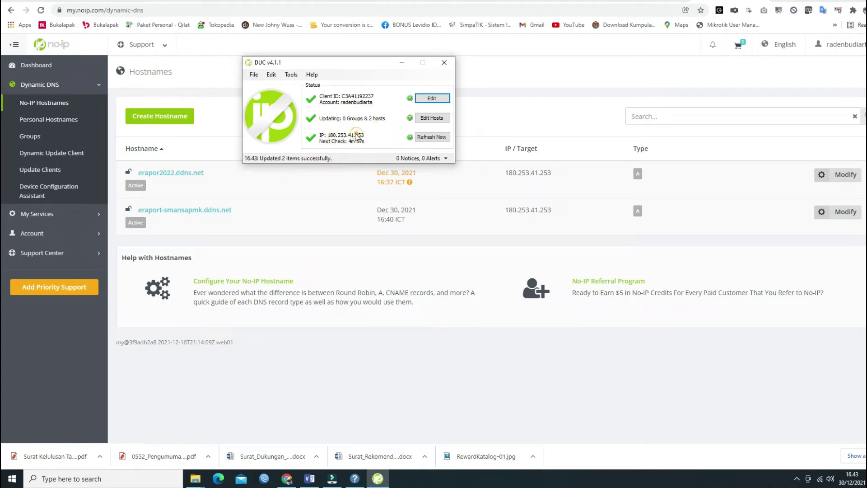
Reopen and dismiss the DUC sign-in window, then review the hosts selected for updating
{"action": "left_click", "coordinate": [431, 100]}
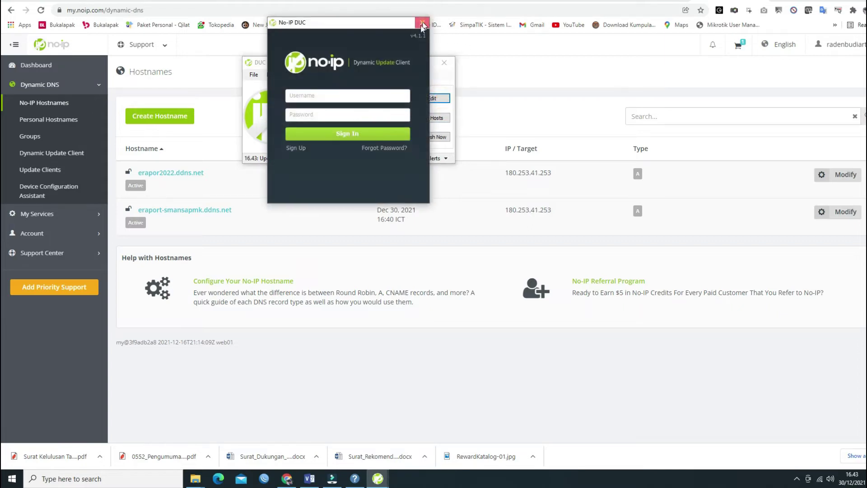
{"action": "left_click", "coordinate": [422, 23]}
{"action": "left_click", "coordinate": [432, 119]}
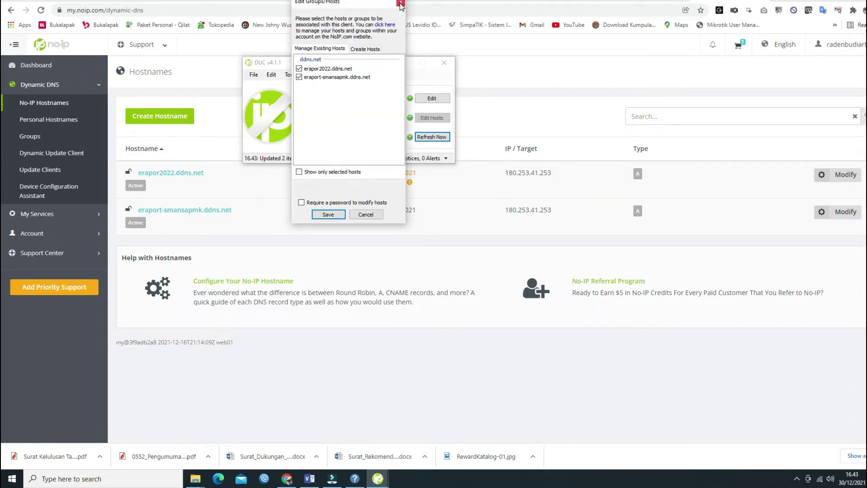
Close the DUC host selection, refresh the IP check, and leave DUC running in the background while checking its tray status
{"action": "left_click", "coordinate": [400, 5]}
{"action": "left_click", "coordinate": [435, 137]}
{"action": "left_click", "coordinate": [437, 69]}
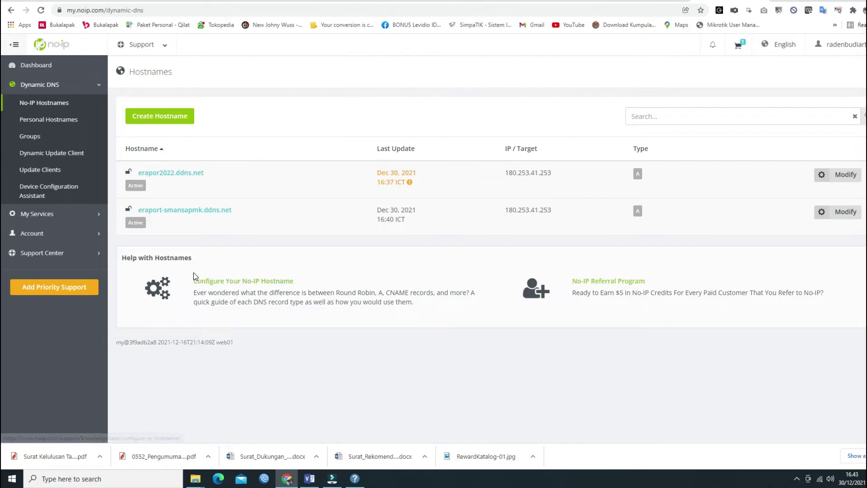
{"action": "left_click", "coordinate": [796, 479]}
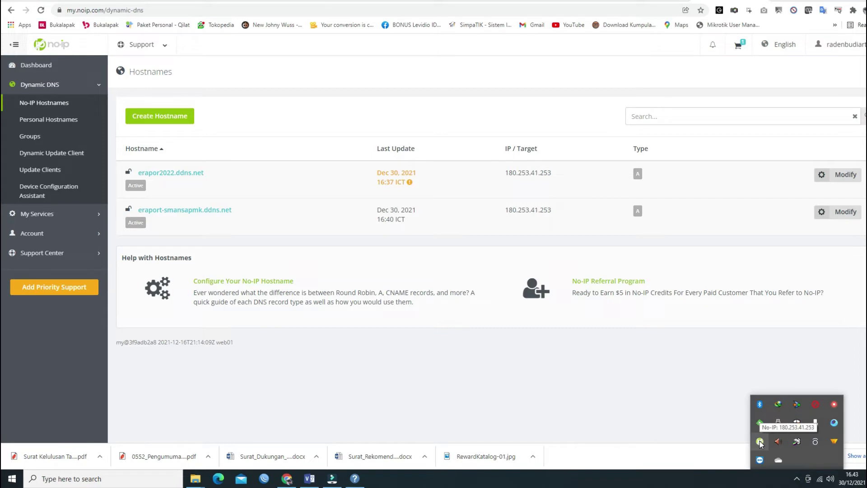
{"action": "left_click", "coordinate": [400, 377]}
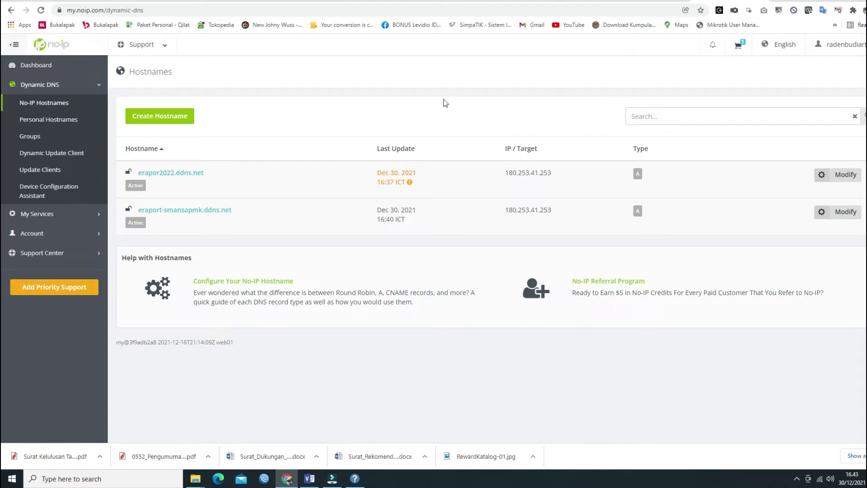
Switch to the GPON Home Gateway page at 192.168.1.1 and sign in with the saved support username and password
{"action": "left_click", "coordinate": [580, 2]}
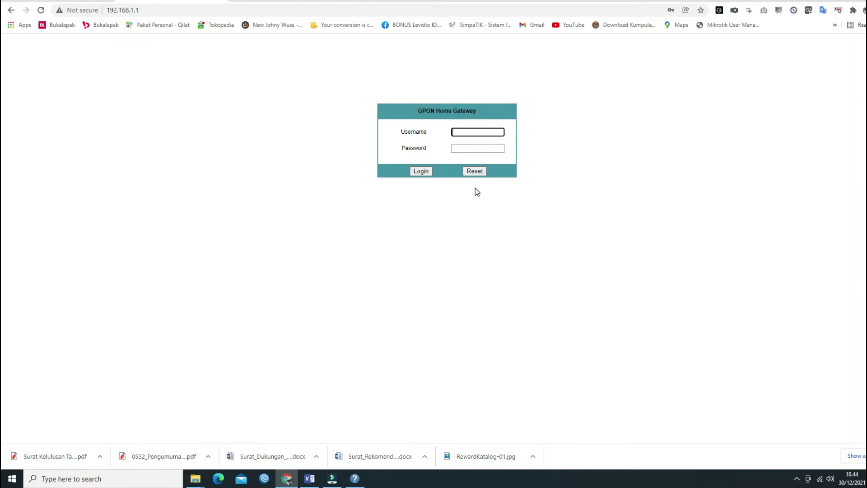
{"action": "left_click", "coordinate": [493, 132]}
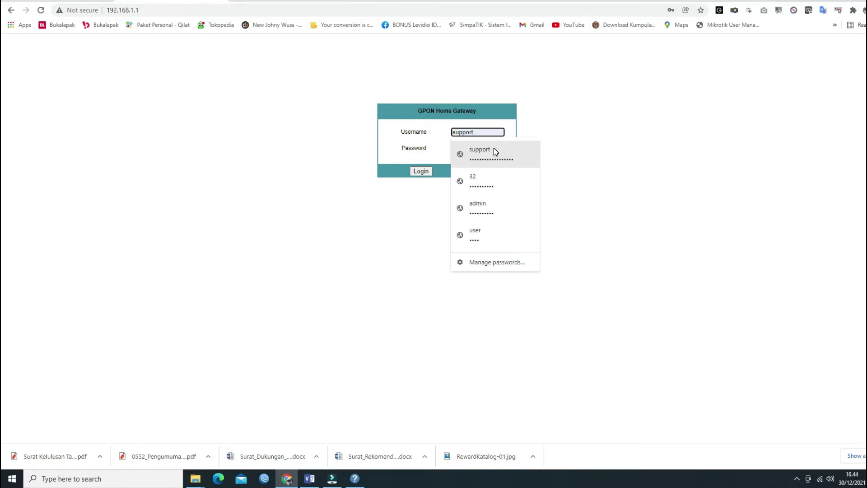
{"action": "left_click", "coordinate": [494, 148]}
{"action": "left_click", "coordinate": [421, 171]}
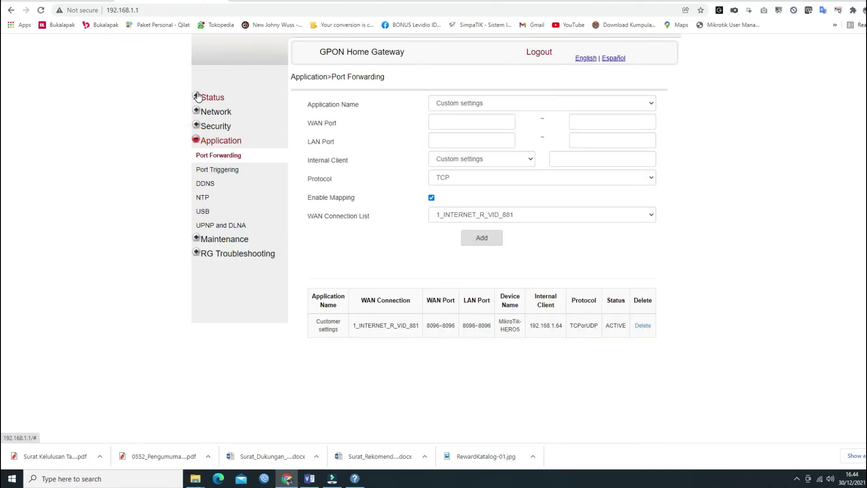
Open the gateway's WAN status and examine the IPv4 address of connection 1_INTERNET_R_VID_881
{"action": "left_click", "coordinate": [198, 97]}
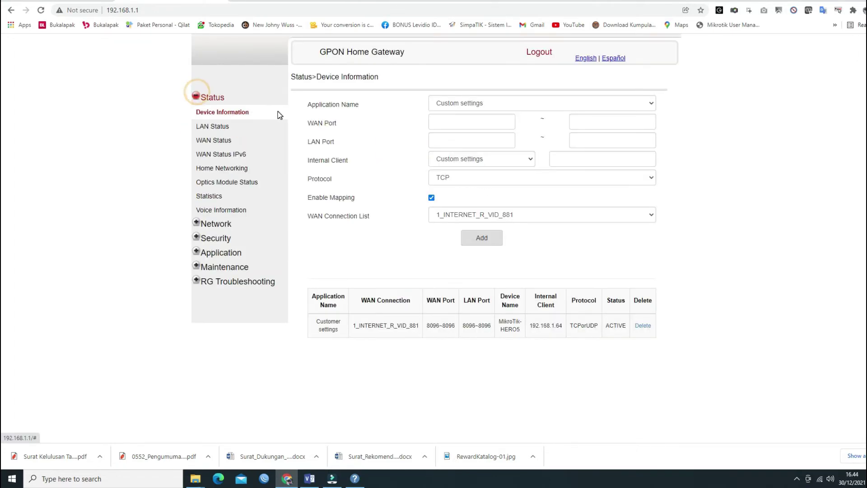
{"action": "left_click", "coordinate": [233, 139]}
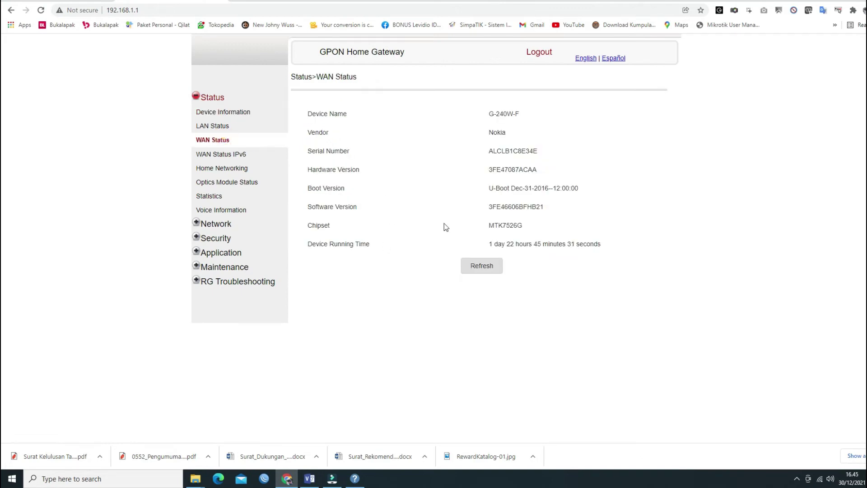
{"action": "left_click", "coordinate": [571, 281]}
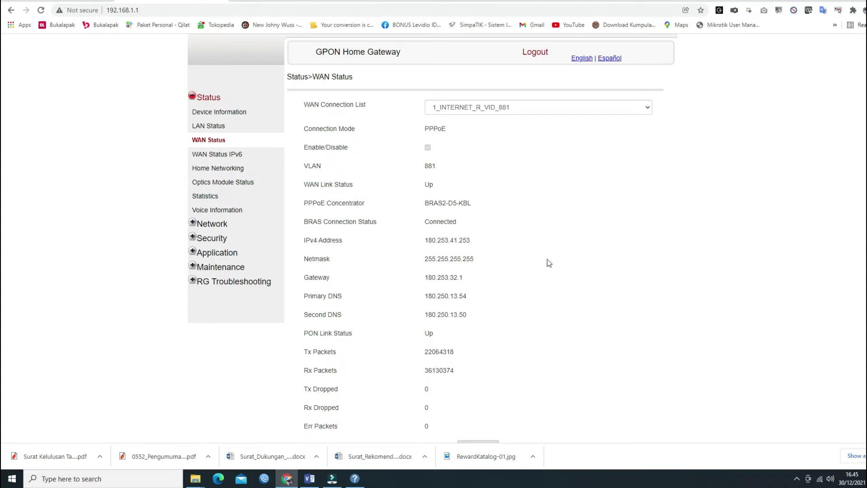
{"action": "double_click", "coordinate": [429, 239]}
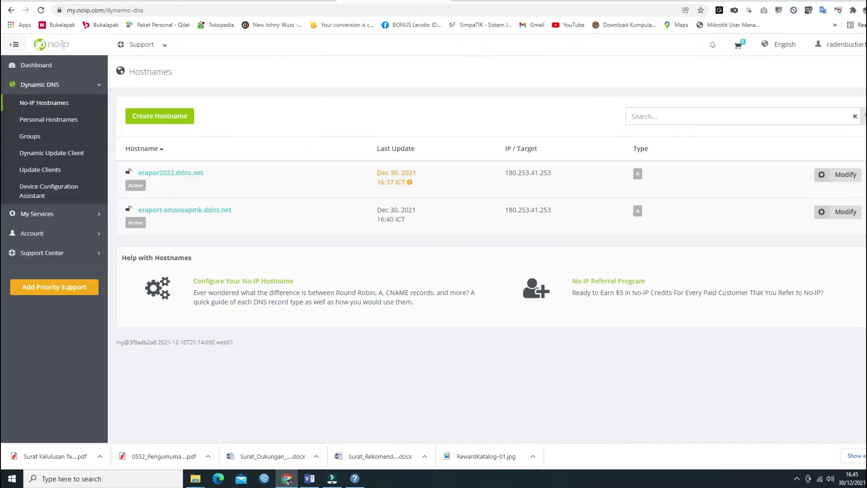
Compare the No-IP target of erapor2022.ddns.net with the gateway's WAN IPv4 address
{"action": "left_click", "coordinate": [408, 2]}
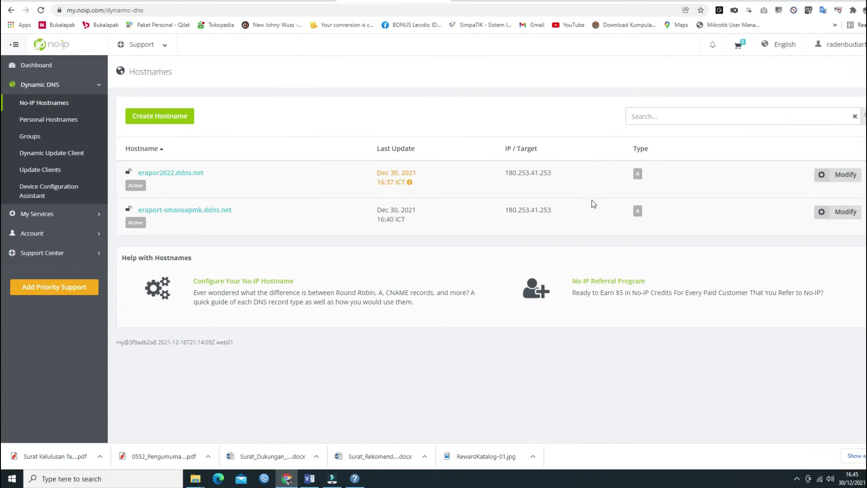
{"action": "double_click", "coordinate": [532, 172]}
{"action": "left_click", "coordinate": [194, 2]}
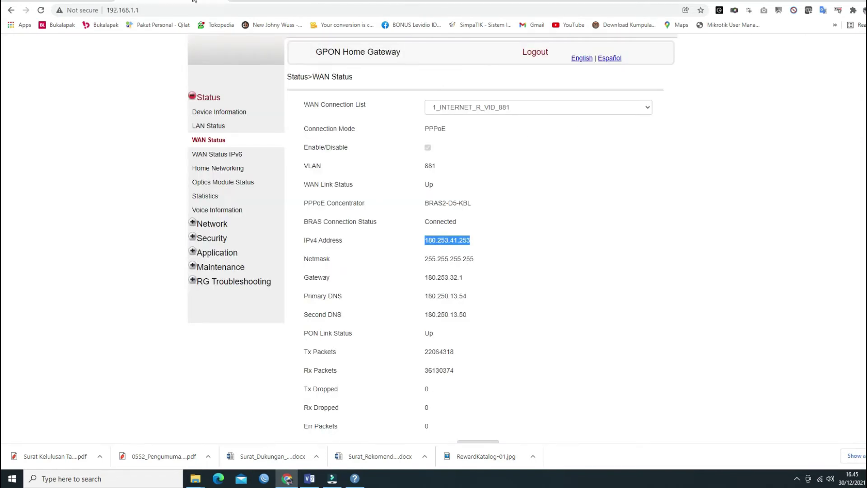
{"action": "left_click", "coordinate": [397, 3]}
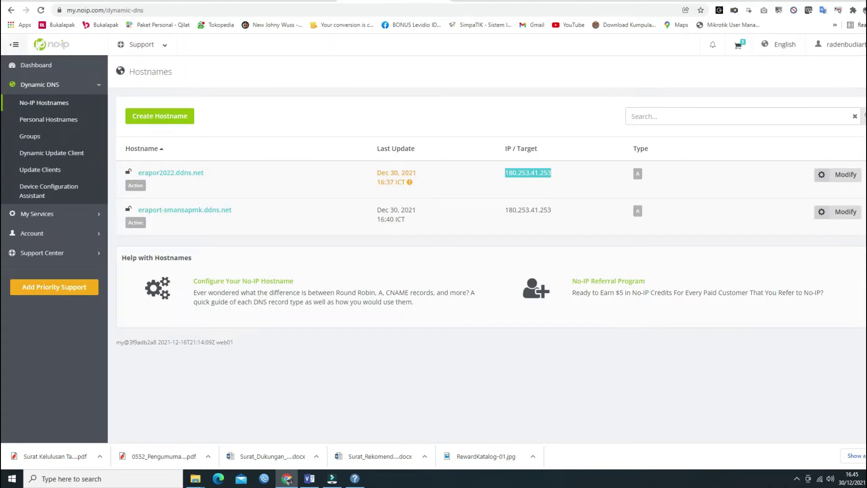
{"action": "left_click", "coordinate": [194, 2]}
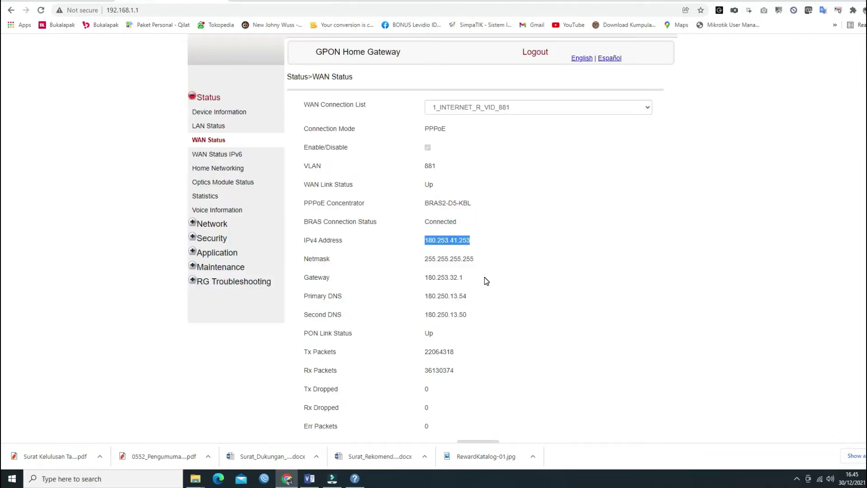
{"action": "left_click", "coordinate": [438, 241]}
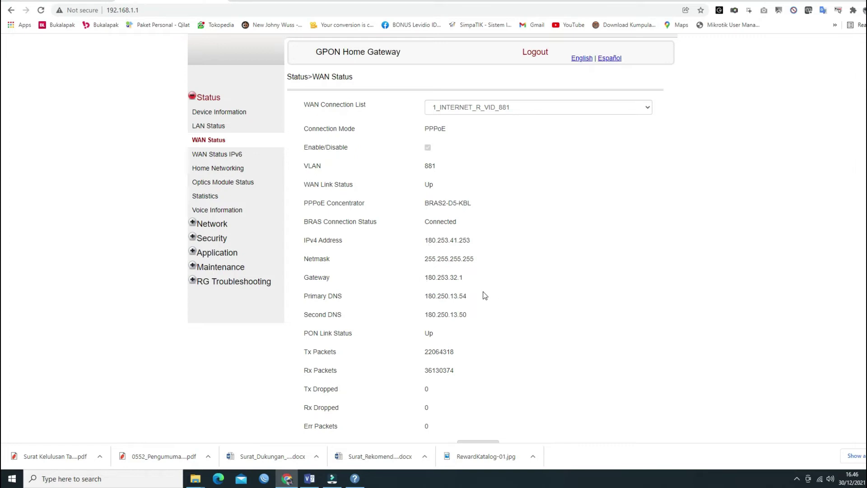
Recheck the gateway's public IPv4 address against the erapor2022.ddns.net target in the No-IP hostname list
{"action": "double_click", "coordinate": [431, 239]}
{"action": "key", "text": "ctrl+Tab"}
{"action": "double_click", "coordinate": [519, 175]}
{"action": "key", "text": "ctrl+shift+Tab"}
{"action": "key", "text": "ctrl+Tab"}
{"action": "left_click", "coordinate": [501, 175]}
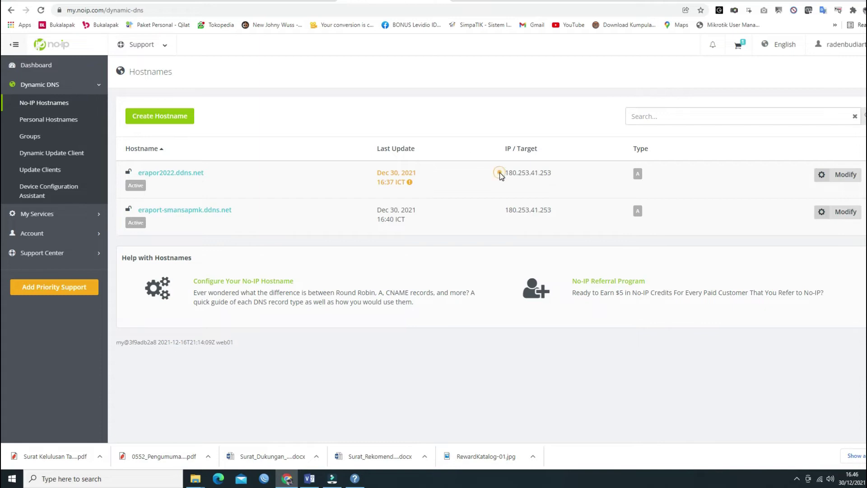
{"action": "key", "text": "ctrl+shift+Tab"}
{"action": "left_click", "coordinate": [440, 251]}
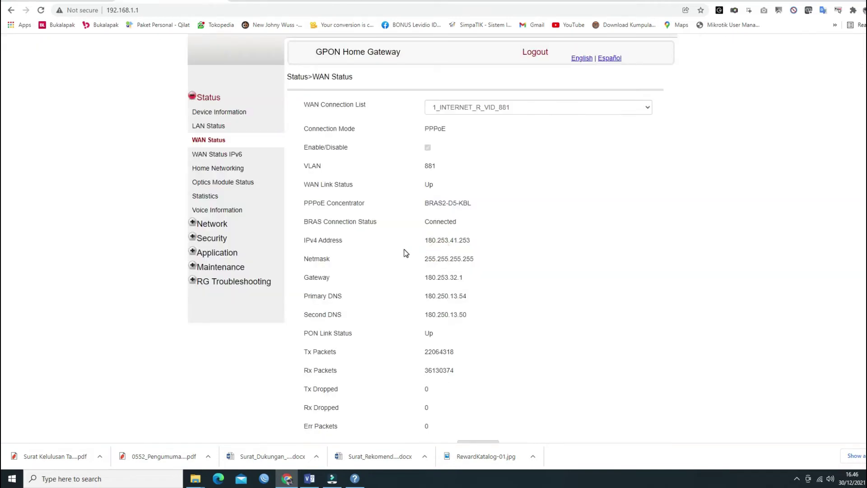
Open the gateway's port forwarding settings and examine the internal client address of the existing 8096 rule
{"action": "left_click", "coordinate": [199, 253]}
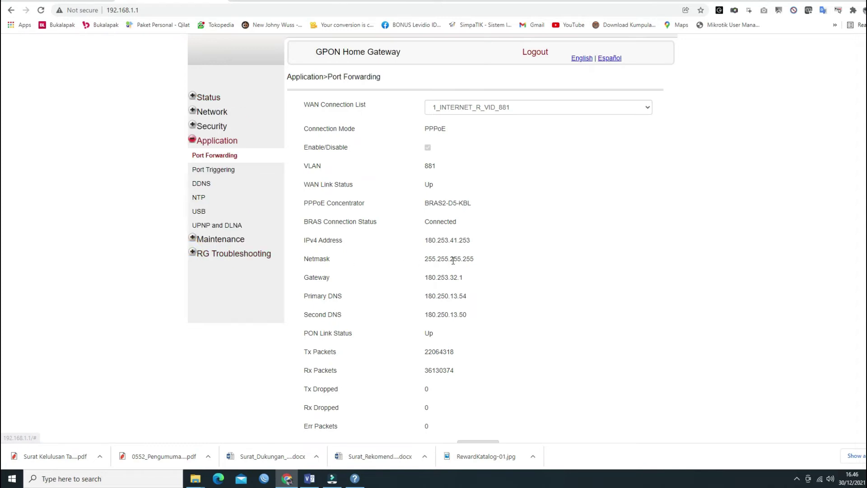
{"action": "left_click", "coordinate": [228, 155]}
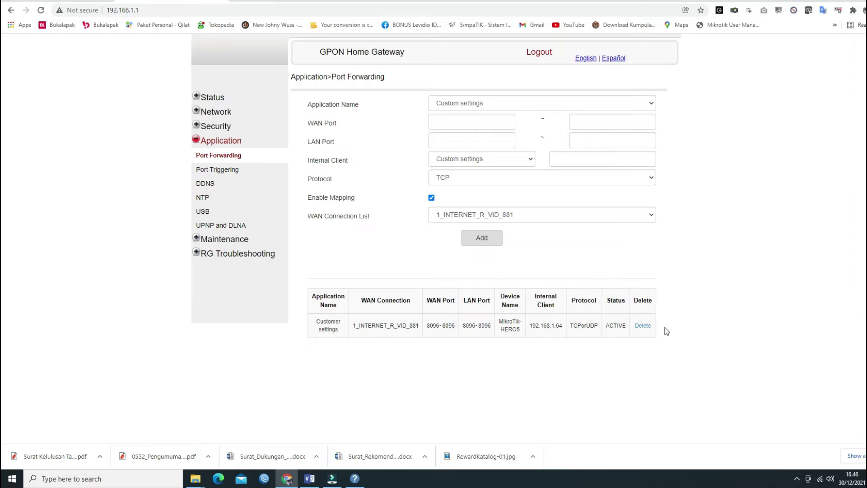
{"action": "double_click", "coordinate": [545, 326]}
Add a WEB Server port forwarding rule for internal client MikroTik-HERO5 on WAN connection 1_INTERNET_R_VID_881
{"action": "left_click", "coordinate": [503, 105]}
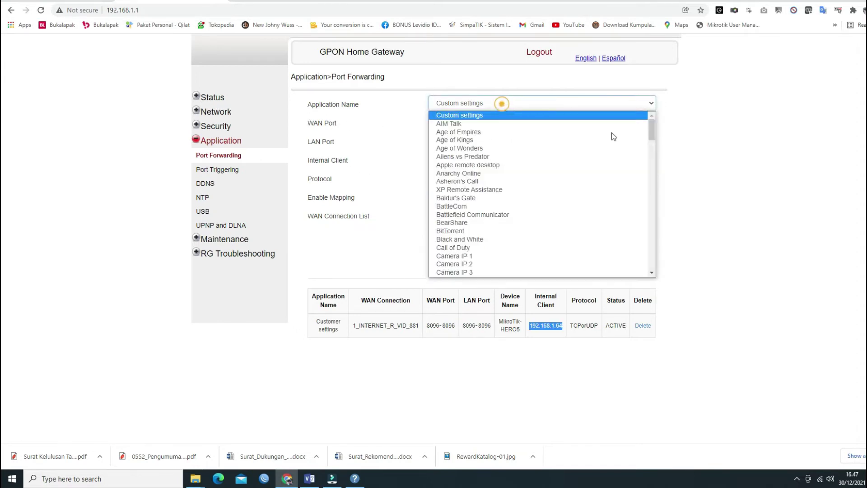
{"action": "left_click_drag", "start_coordinate": [654, 131], "coordinate": [649, 234]}
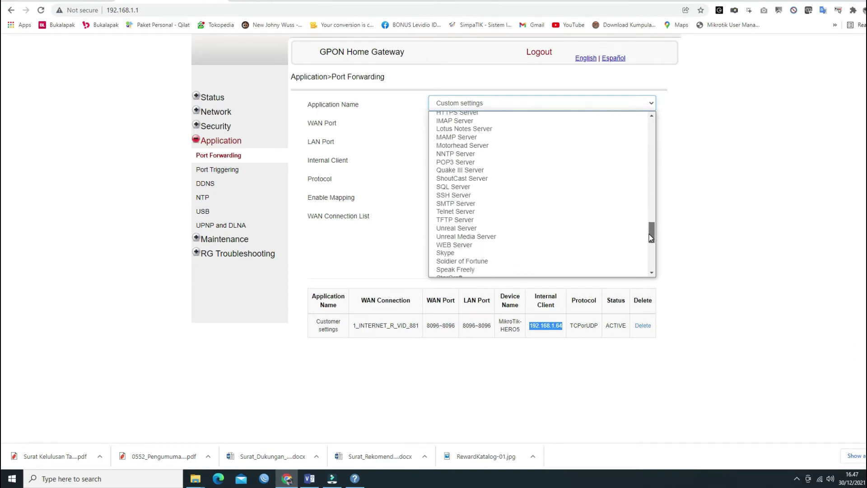
{"action": "left_click", "coordinate": [459, 245]}
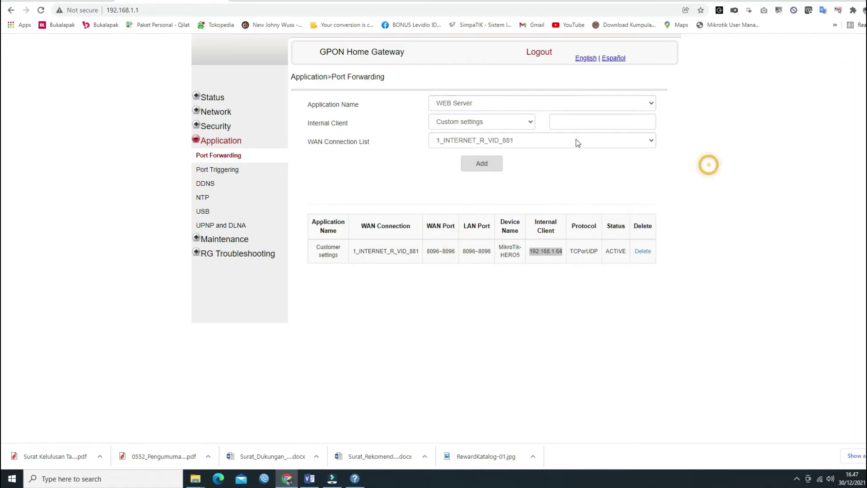
{"action": "left_click", "coordinate": [520, 123]}
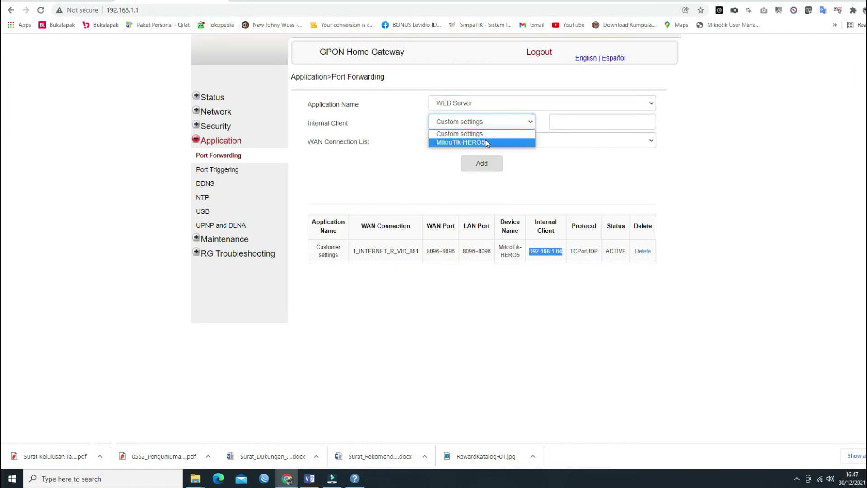
{"action": "left_click", "coordinate": [485, 142]}
{"action": "left_click", "coordinate": [616, 116]}
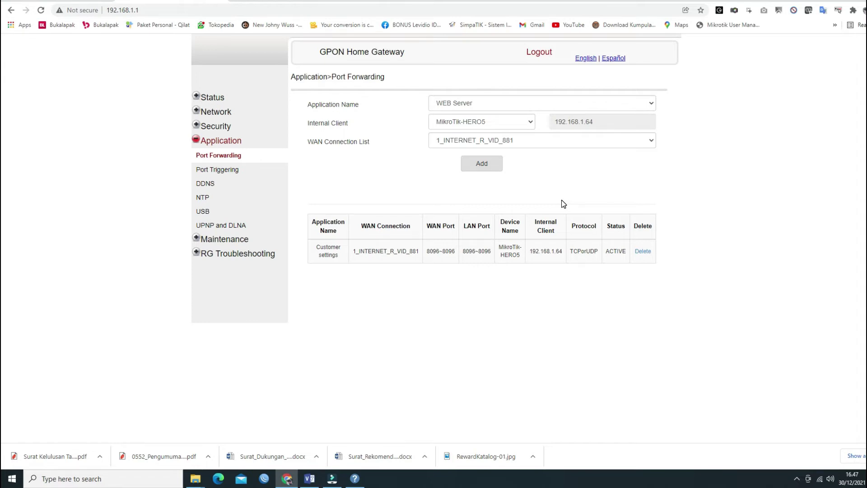
{"action": "left_click", "coordinate": [482, 168]}
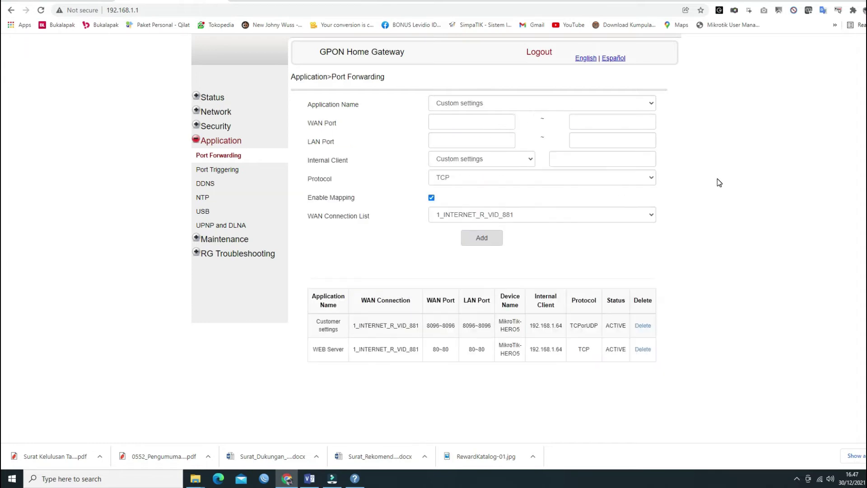
Examine the WAN and LAN ports of the new WEB Server rule
{"action": "double_click", "coordinate": [437, 350]}
{"action": "double_click", "coordinate": [471, 350]}
{"action": "left_click", "coordinate": [471, 351]}
{"action": "left_click", "coordinate": [472, 362]}
Set both ends of the WAN port range to 80 for a custom forwarding rule and open the LAN port for entry
{"action": "left_click", "coordinate": [477, 123]}
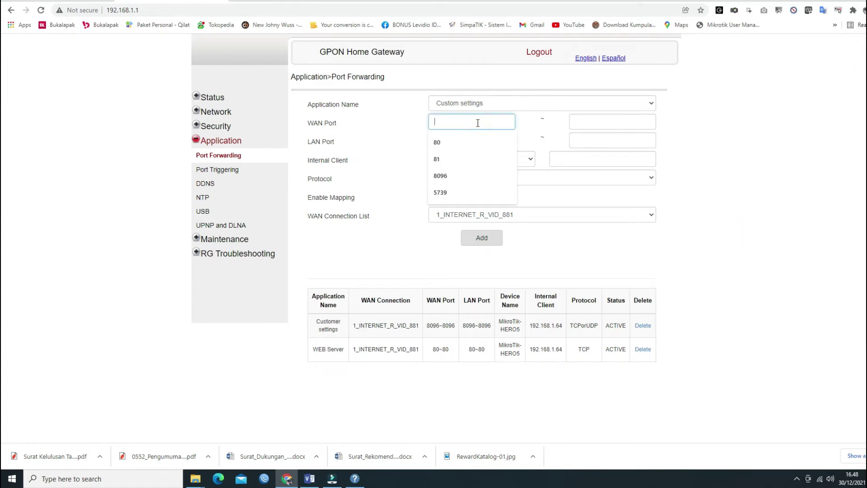
{"action": "type", "text": "80"}
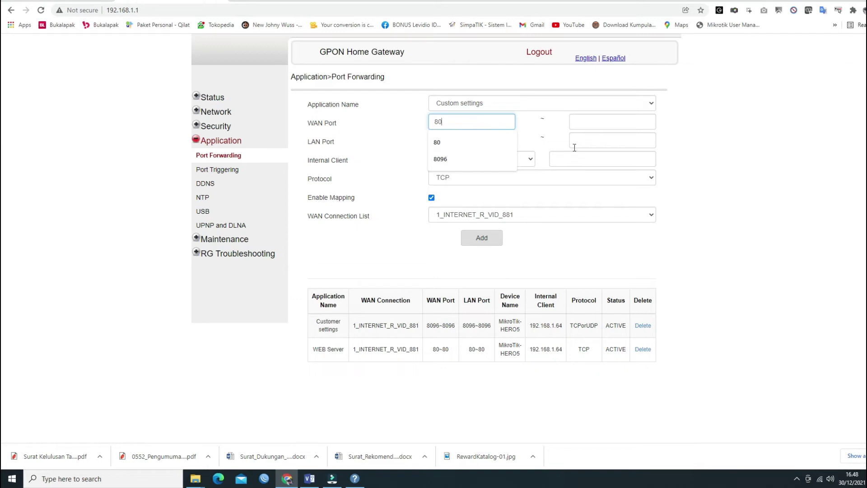
{"action": "left_click", "coordinate": [728, 176]}
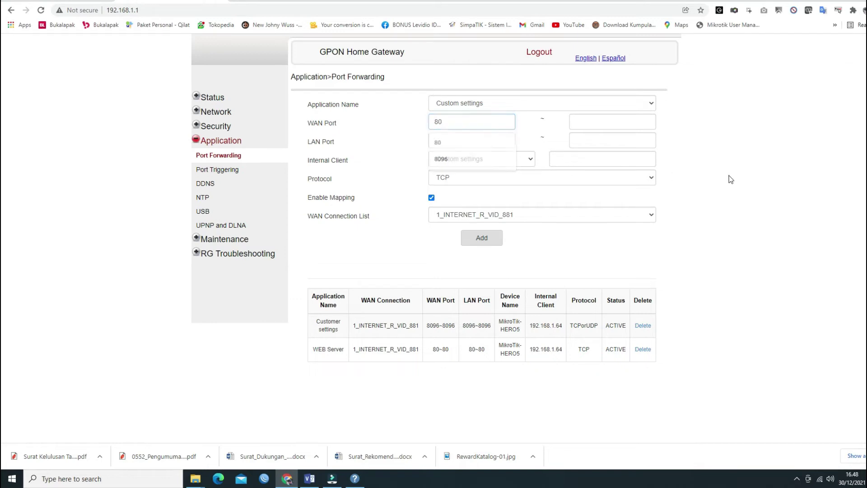
{"action": "left_click", "coordinate": [602, 122]}
{"action": "type", "text": "80"}
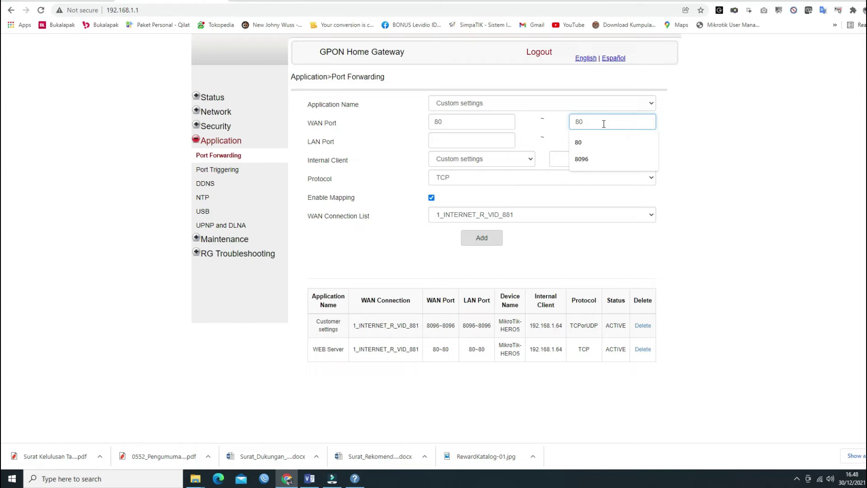
{"action": "left_click", "coordinate": [722, 155]}
{"action": "left_click", "coordinate": [456, 141]}
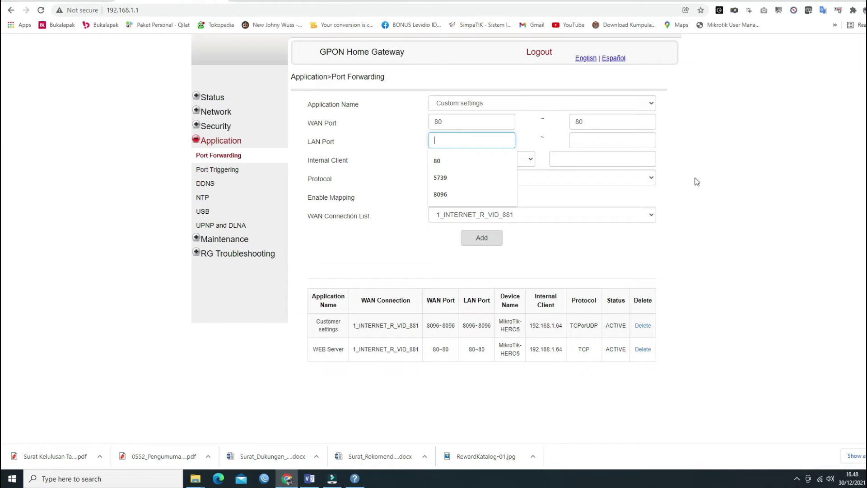
Look through the "port erapor sma" search results for the e-Rapor port and copy the alternative port number 5739
{"action": "key", "text": "ctrl+Tab"}
{"action": "double_click", "coordinate": [252, 304]}
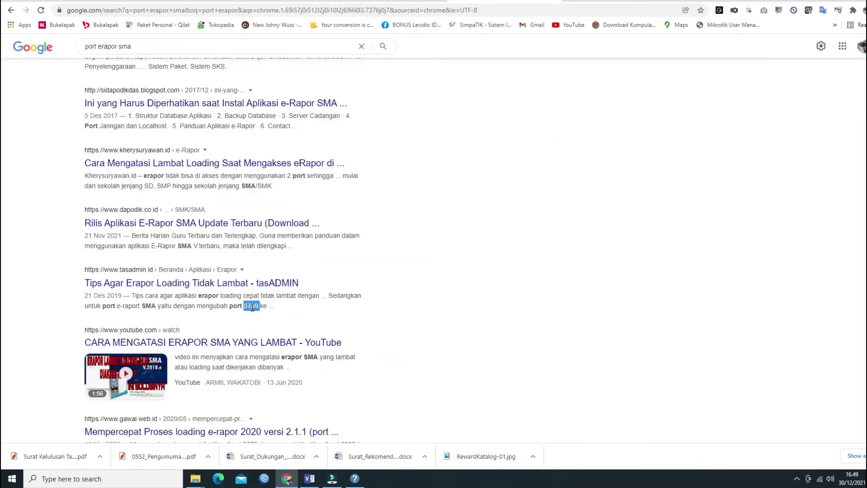
{"action": "scroll", "coordinate": [458, 315], "scroll_direction": "down", "scroll_amount": 3}
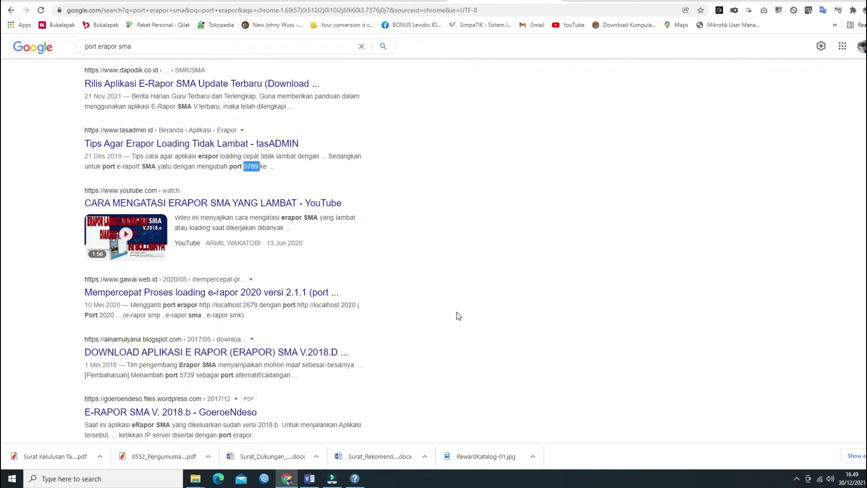
{"action": "scroll", "coordinate": [456, 313], "scroll_direction": "down", "scroll_amount": 1}
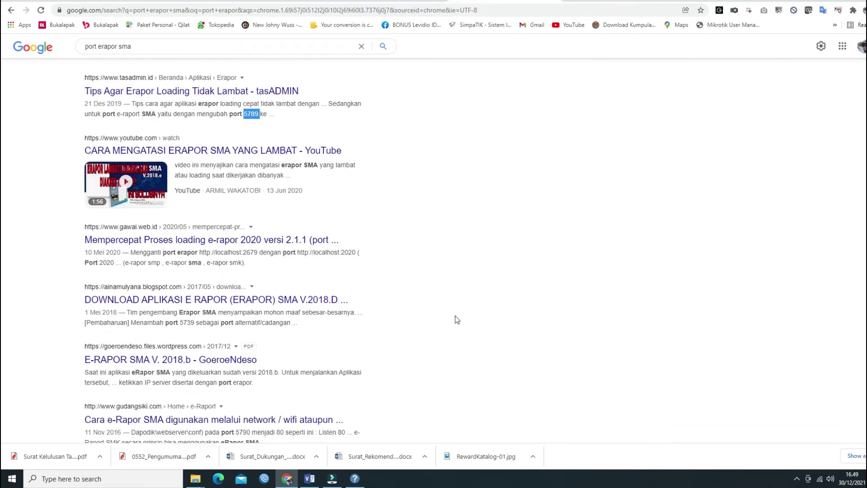
{"action": "scroll", "coordinate": [456, 315], "scroll_direction": "down", "scroll_amount": 2}
{"action": "double_click", "coordinate": [187, 235]}
{"action": "right_click", "coordinate": [194, 238]}
{"action": "left_click", "coordinate": [199, 243]}
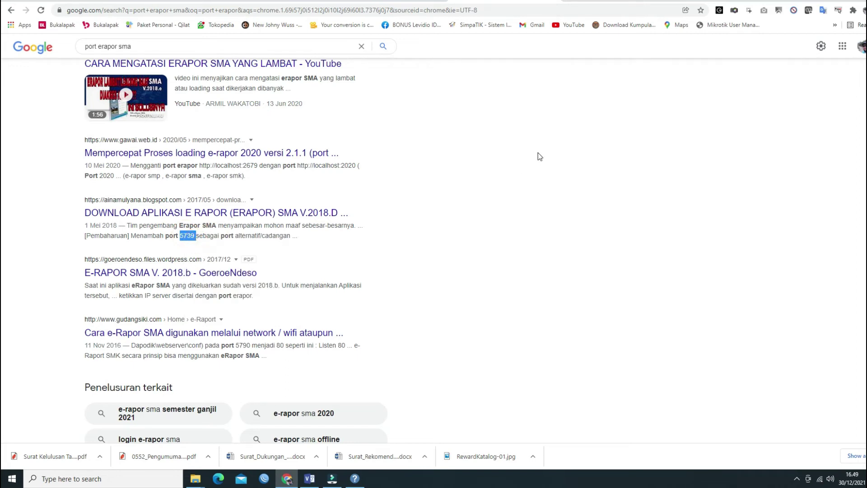
{"action": "scroll", "coordinate": [592, 131], "scroll_direction": "up", "scroll_amount": 8}
{"action": "left_click", "coordinate": [384, 2]}
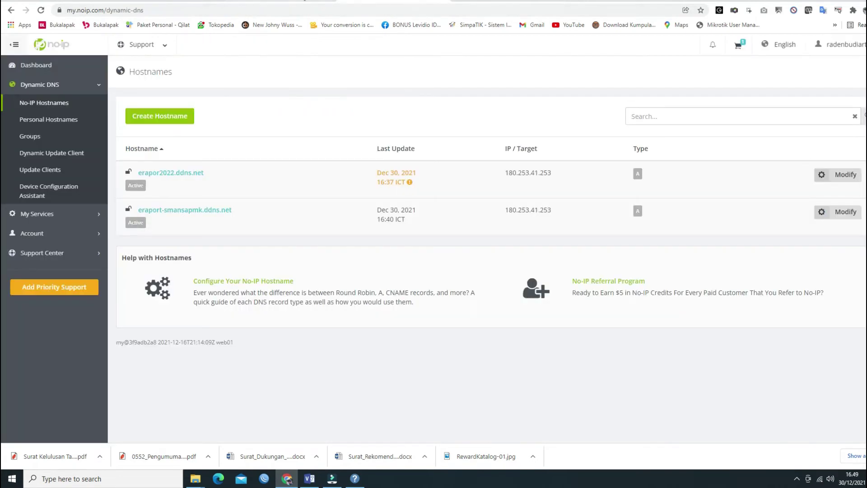
Return to the gateway's port forwarding form and set both ends of the custom rule's LAN port range to 5739
{"action": "left_click", "coordinate": [289, 2]}
{"action": "left_click", "coordinate": [200, 2]}
{"action": "left_click", "coordinate": [774, 272]}
{"action": "left_click", "coordinate": [479, 140]}
{"action": "right_click", "coordinate": [479, 139]}
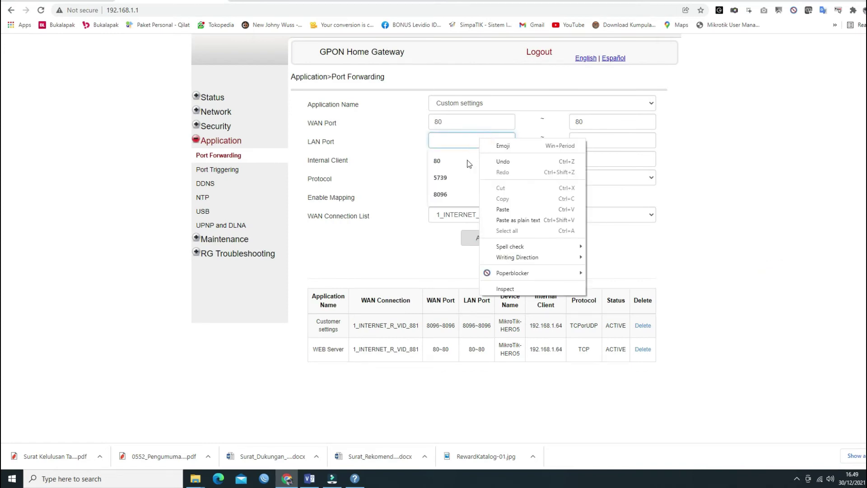
{"action": "left_click", "coordinate": [441, 177]}
{"action": "left_click", "coordinate": [605, 139]}
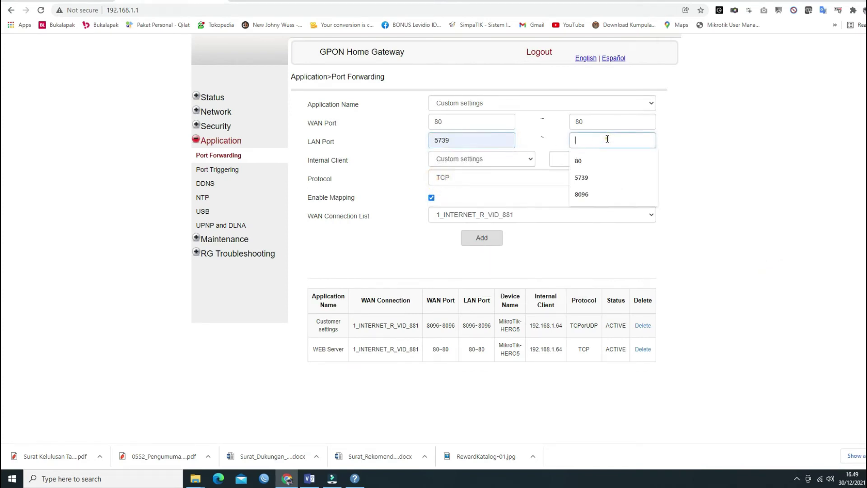
{"action": "right_click", "coordinate": [613, 139]}
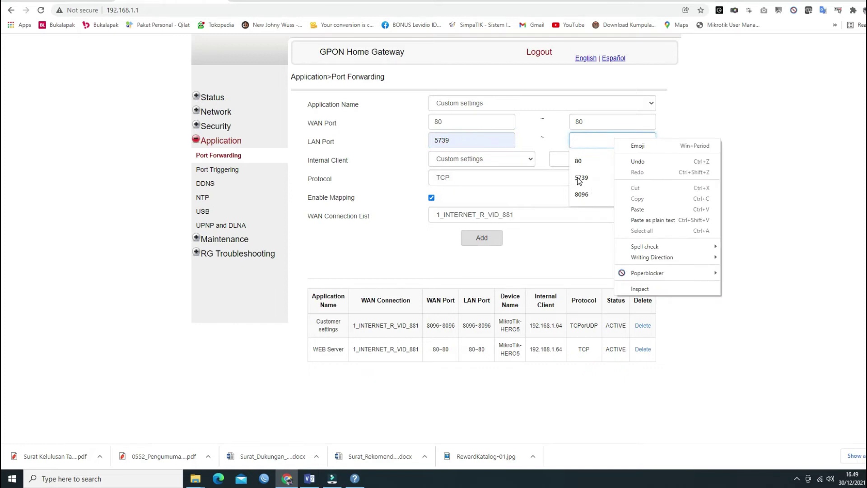
{"action": "left_click", "coordinate": [578, 177]}
{"action": "left_click", "coordinate": [740, 172]}
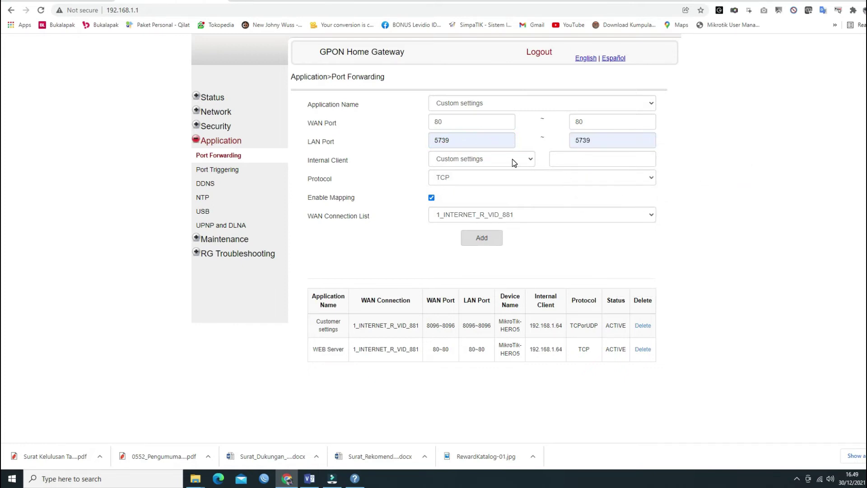
Try to add the custom rule for internal client MikroTik-HERO5 with protocol TCP
{"action": "triple_click", "coordinate": [323, 161]}
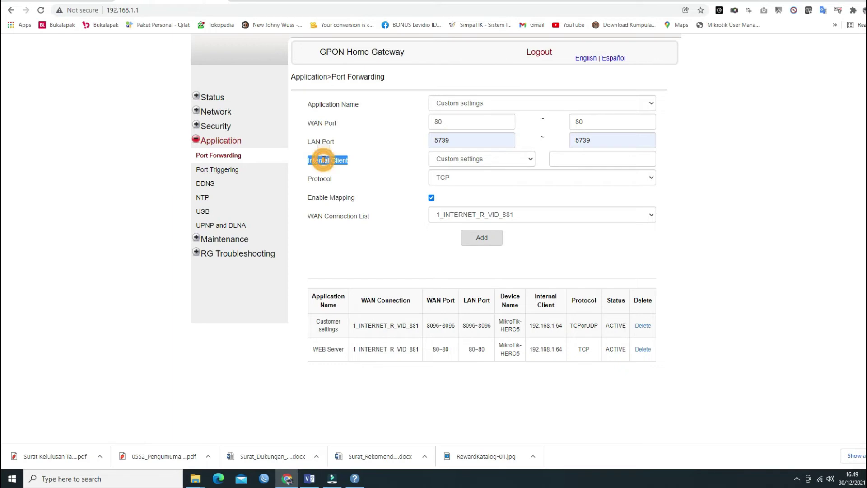
{"action": "left_click", "coordinate": [516, 158]}
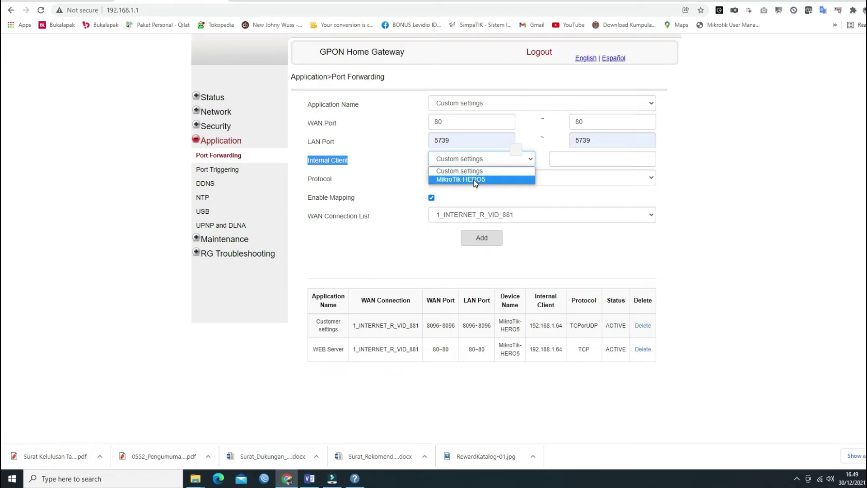
{"action": "left_click", "coordinate": [596, 161]}
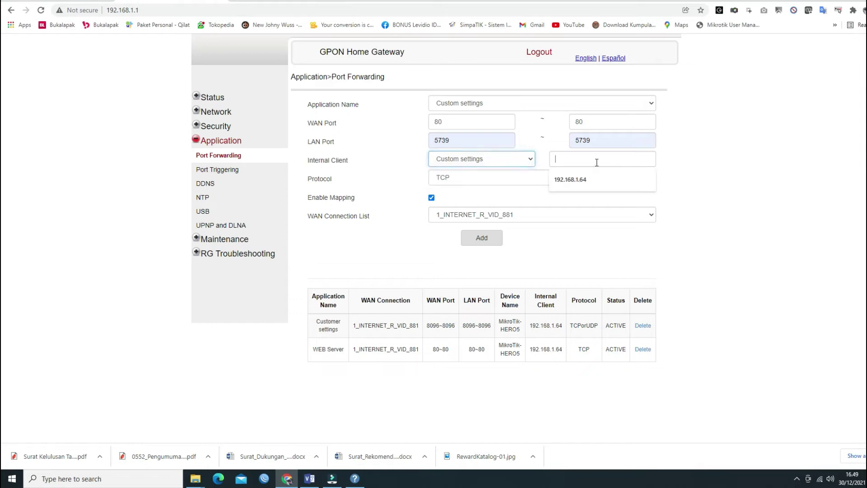
{"action": "left_click", "coordinate": [519, 159]}
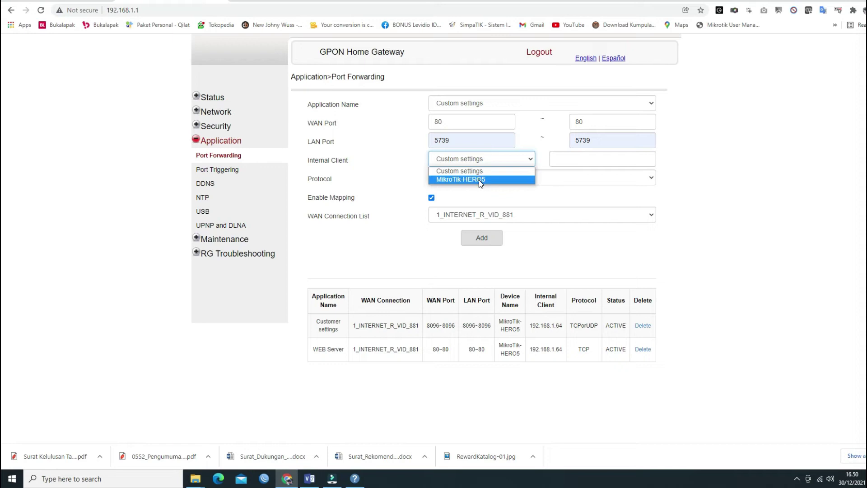
{"action": "left_click", "coordinate": [478, 180]}
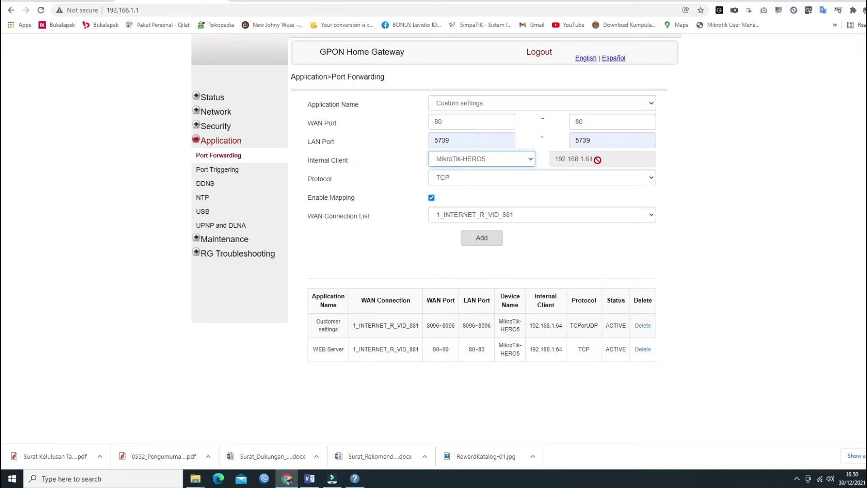
{"action": "left_click", "coordinate": [741, 185]}
{"action": "left_click", "coordinate": [577, 178]}
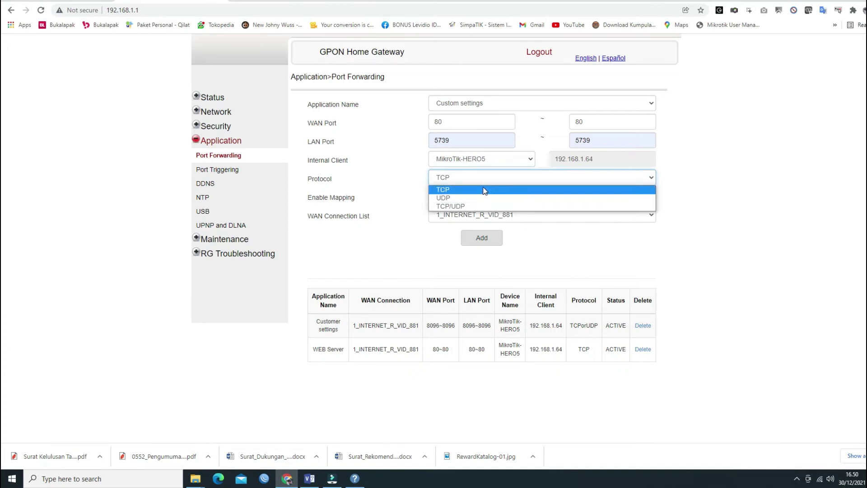
{"action": "left_click", "coordinate": [759, 225]}
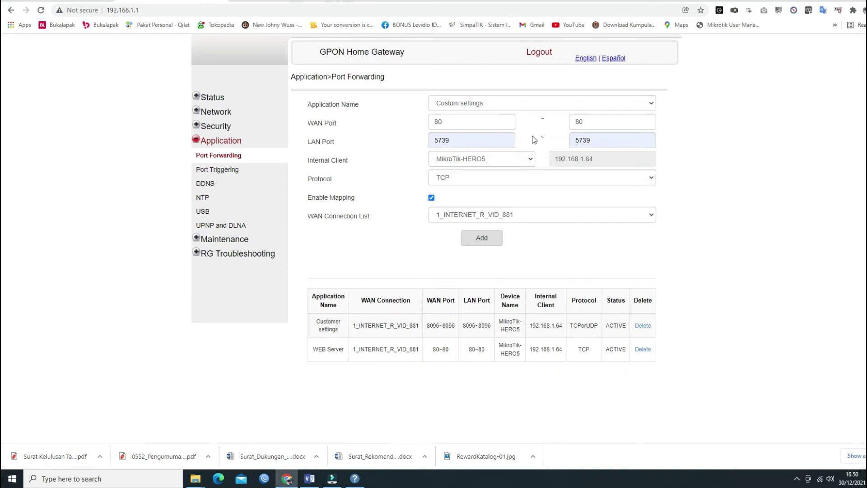
{"action": "left_click", "coordinate": [485, 244]}
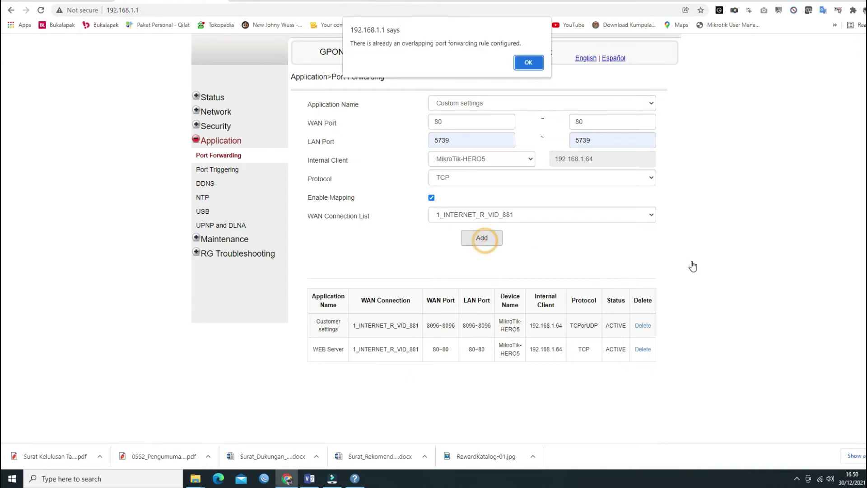
{"action": "left_click", "coordinate": [531, 66]}
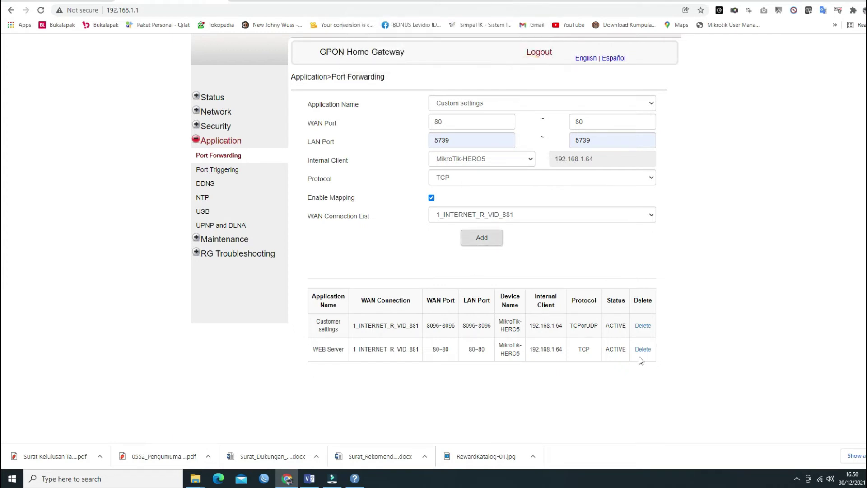
Delete the WEB Server forwarding rule and set both ends of a new custom rule's WAN port range to 80
{"action": "left_click", "coordinate": [643, 349]}
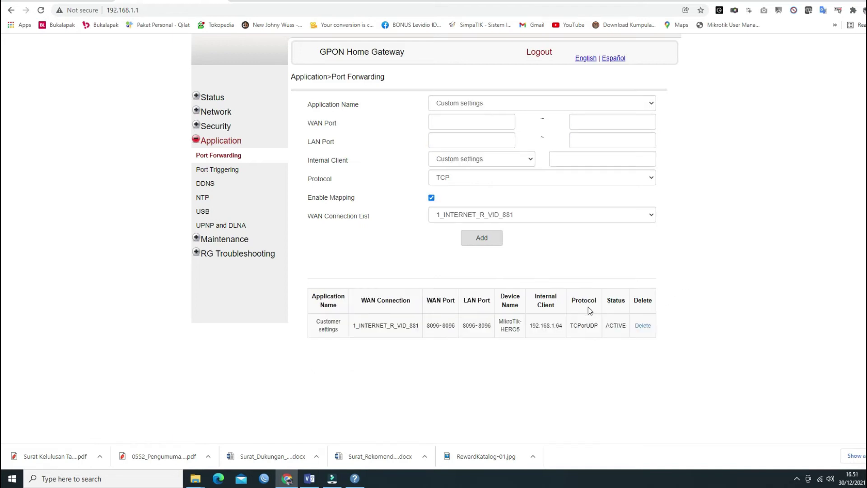
{"action": "left_click", "coordinate": [482, 119]}
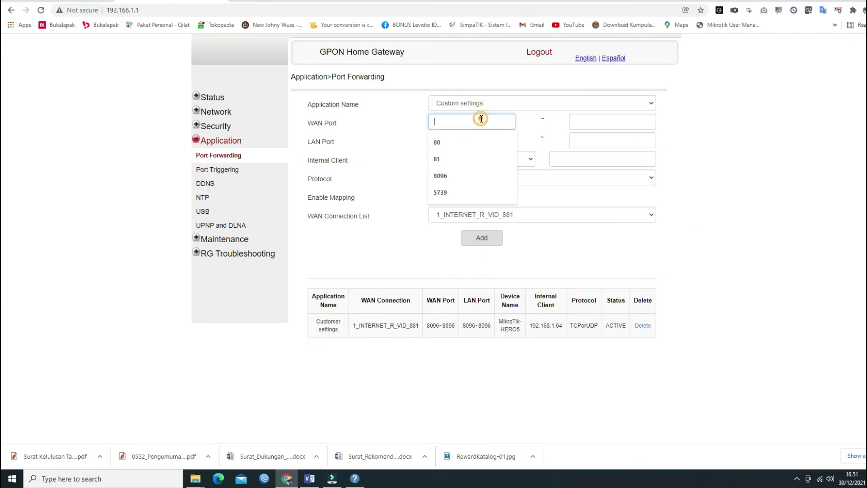
{"action": "left_click", "coordinate": [454, 143]}
{"action": "left_click", "coordinate": [594, 121]}
{"action": "left_click", "coordinate": [583, 142]}
Set both ends of the new custom rule's LAN port range to 5739
{"action": "left_click", "coordinate": [478, 136]}
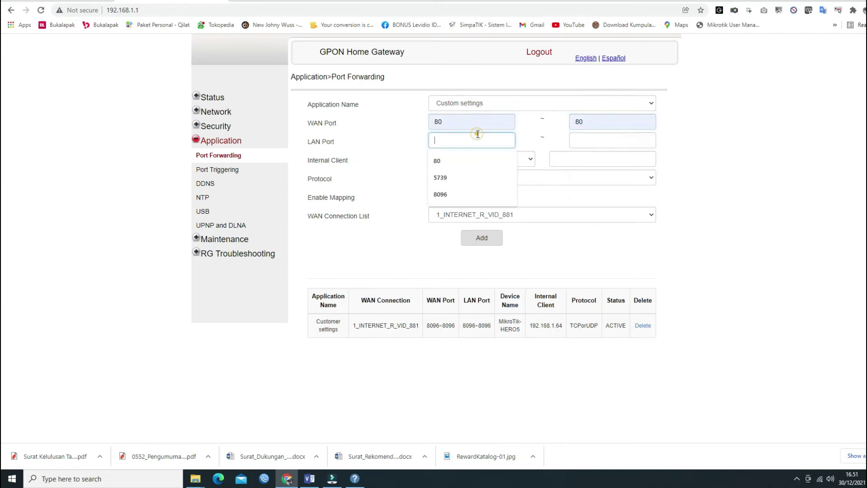
{"action": "left_click", "coordinate": [459, 178]}
{"action": "left_click", "coordinate": [596, 139]}
{"action": "left_click", "coordinate": [585, 179]}
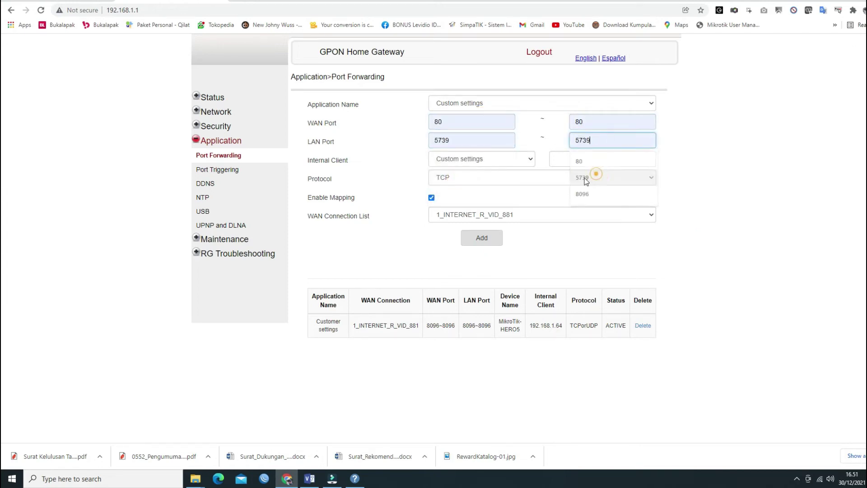
{"action": "left_click", "coordinate": [586, 162]}
{"action": "left_click", "coordinate": [569, 178]}
Choose MikroTik-HERO5 as the internal client and add the TCP rule on WAN connection 1_INTERNET_R_VID_881
{"action": "left_click", "coordinate": [511, 160]}
{"action": "left_click", "coordinate": [495, 179]}
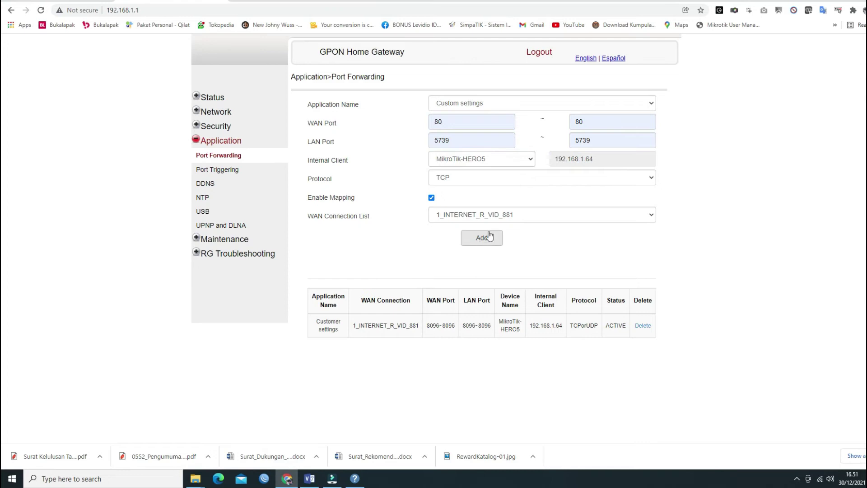
{"action": "left_click", "coordinate": [538, 216]}
{"action": "left_click", "coordinate": [538, 219]}
{"action": "left_click", "coordinate": [484, 216]}
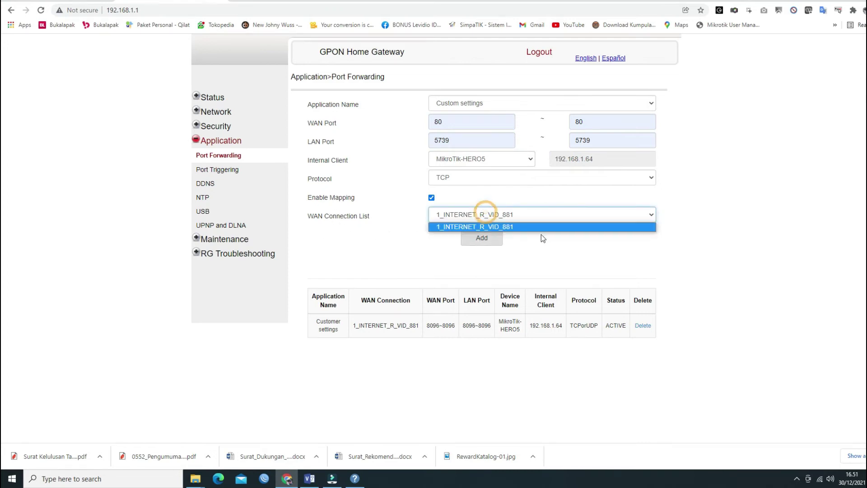
{"action": "left_click", "coordinate": [565, 246]}
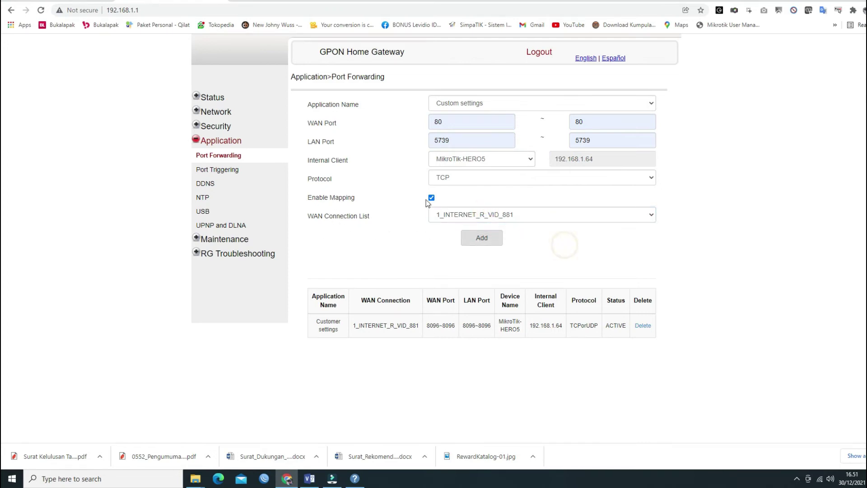
{"action": "left_click", "coordinate": [490, 240]}
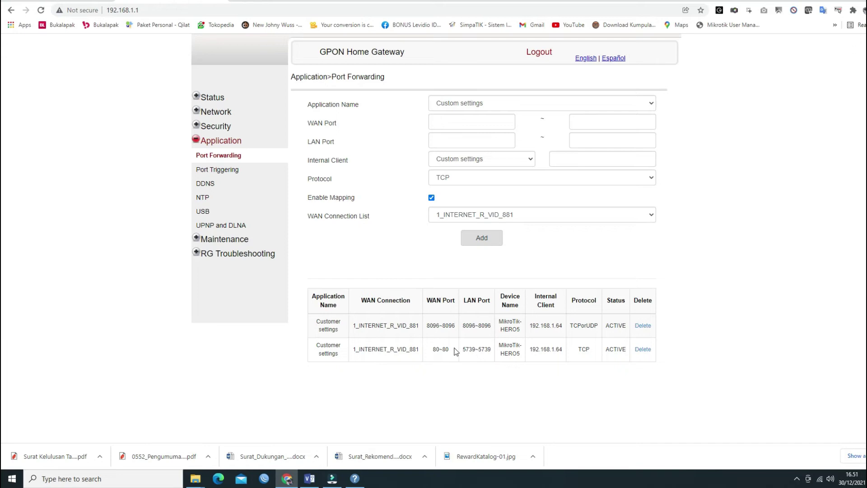
Examine the WAN and LAN ports of the newly added custom forwarding rule
{"action": "left_click", "coordinate": [432, 350]}
{"action": "left_click_drag", "start_coordinate": [431, 350], "coordinate": [449, 350]}
{"action": "triple_click", "coordinate": [467, 350]}
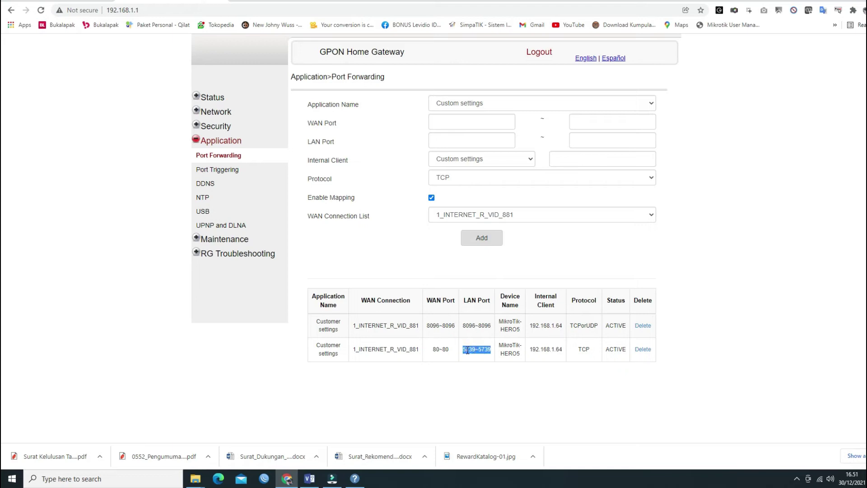
{"action": "left_click", "coordinate": [445, 423]}
Save the gateway's Noip.com DDNS settings for eraport-smansapmk.ddns.net and recheck the LAN port of the port 80 forwarding rule
{"action": "left_click", "coordinate": [213, 156]}
{"action": "left_click", "coordinate": [209, 183]}
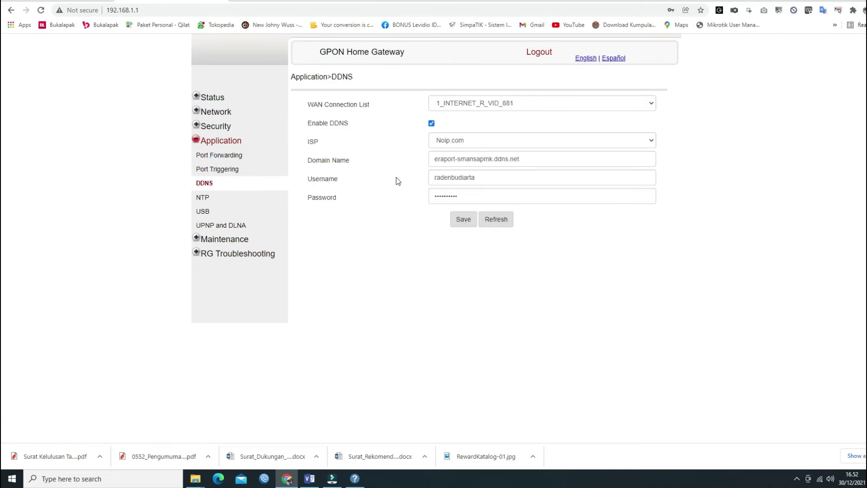
{"action": "left_click", "coordinate": [463, 219]}
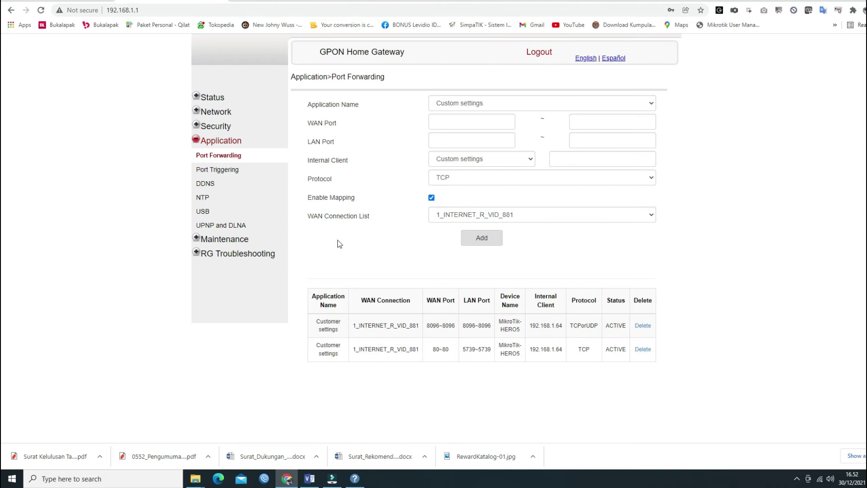
{"action": "double_click", "coordinate": [469, 349]}
Switch to WinBox and open the MikroTik firewall's NAT rules
{"action": "left_click", "coordinate": [264, 480]}
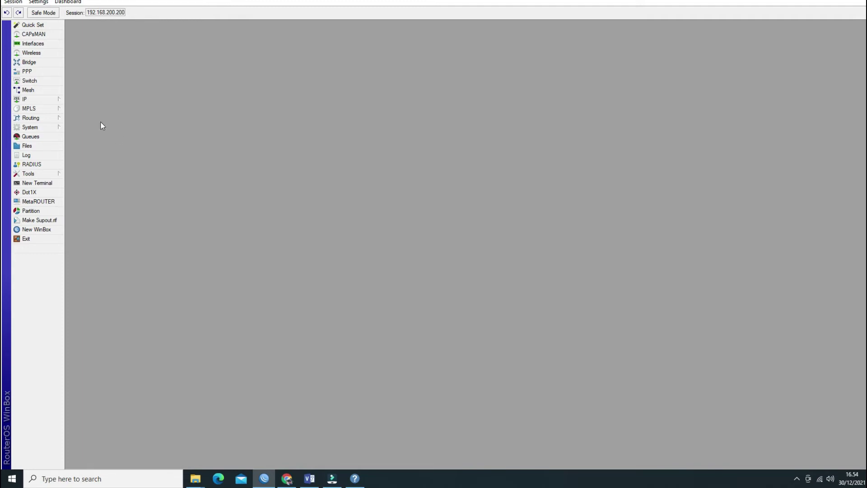
{"action": "left_click", "coordinate": [48, 98]}
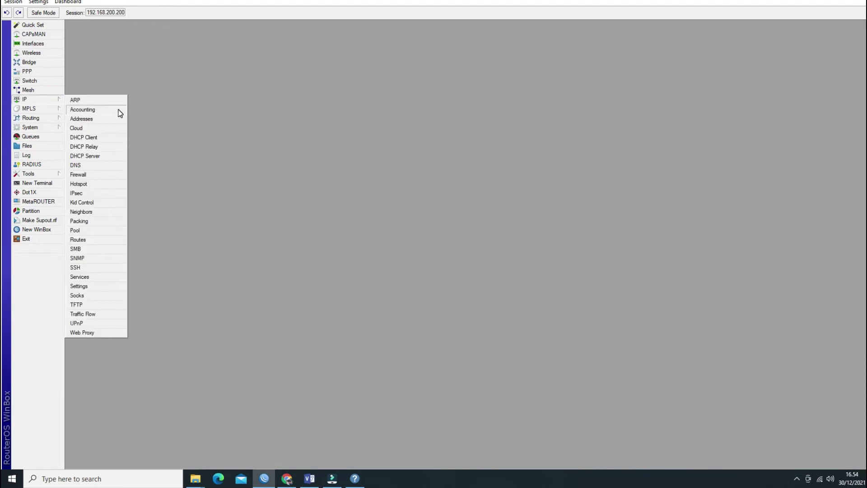
{"action": "left_click", "coordinate": [94, 174]}
{"action": "left_click", "coordinate": [199, 38]}
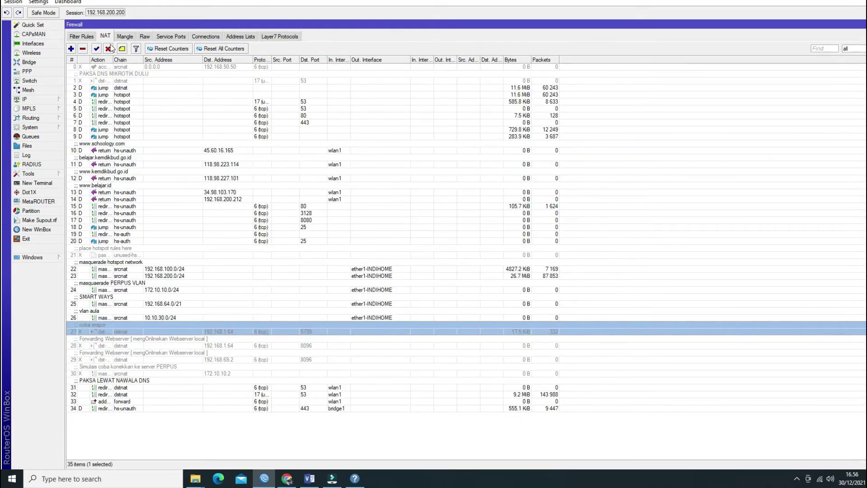
Create a new NAT rule with chain dstnat and destination address 192.168.1.64
{"action": "left_click", "coordinate": [71, 49]}
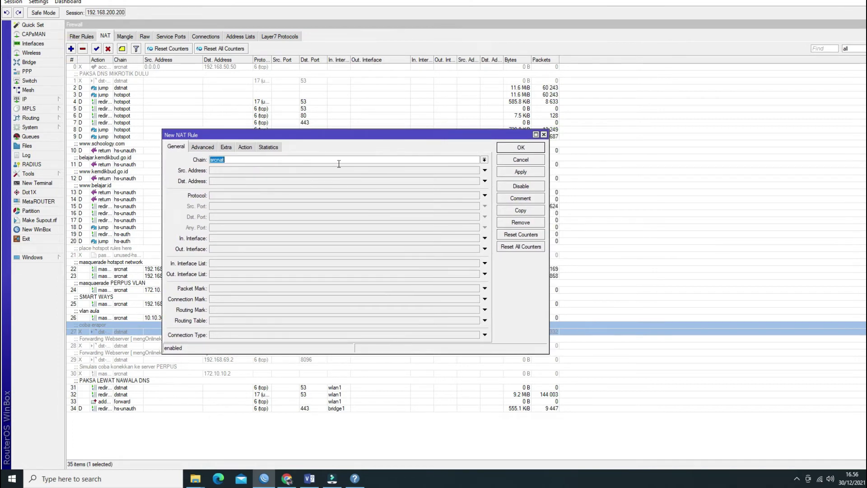
{"action": "left_click", "coordinate": [484, 159]}
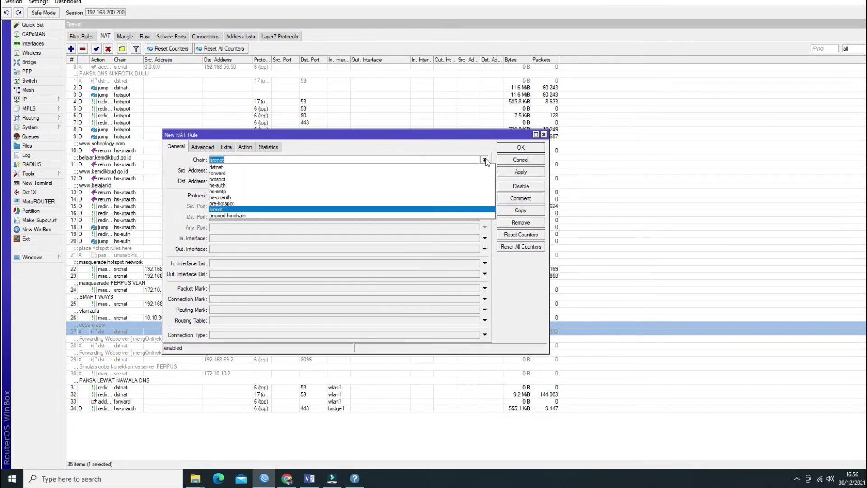
{"action": "left_click", "coordinate": [233, 167]}
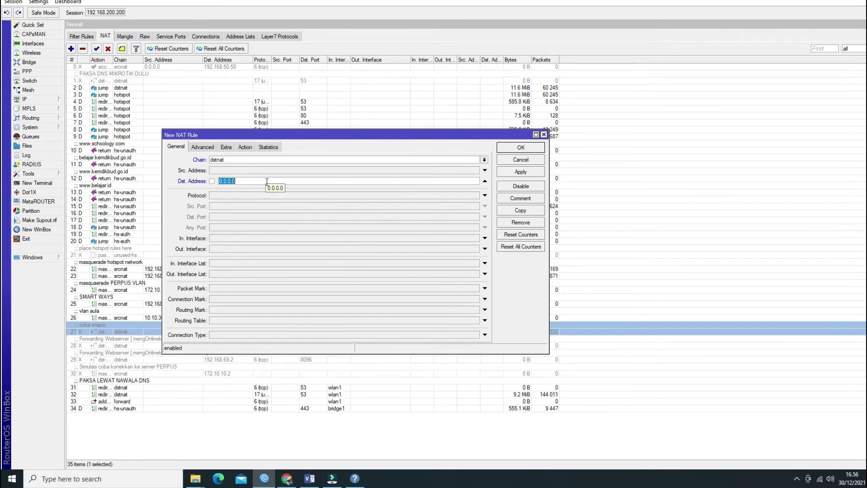
{"action": "type", "text": "192.168.1.64"}
{"action": "double_click", "coordinate": [267, 181]}
Check the ether1-INDIHOME address in the router's address list and its entry in the DHCP client list
{"action": "left_click", "coordinate": [44, 98]}
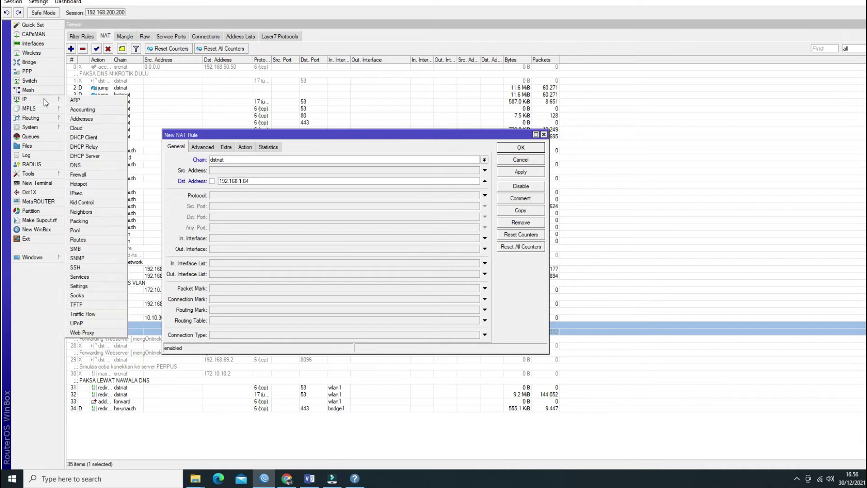
{"action": "left_click", "coordinate": [77, 116]}
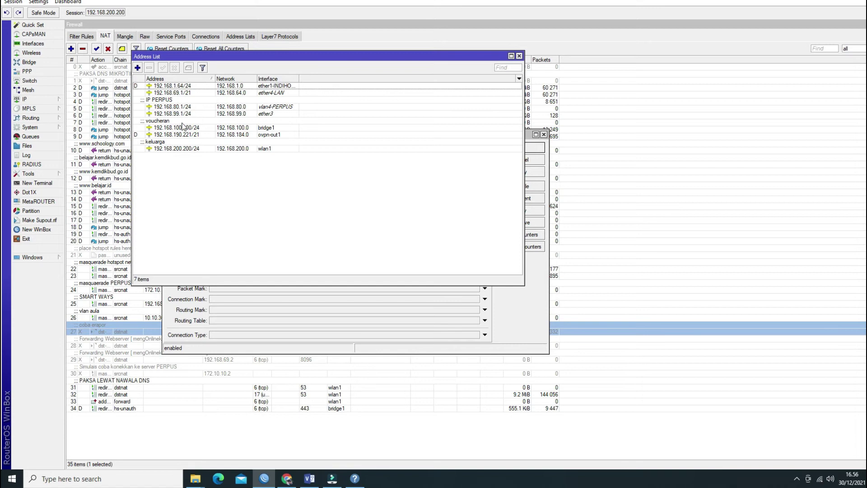
{"action": "left_click", "coordinate": [189, 86]}
{"action": "mouse_move", "coordinate": [299, 78]}
{"action": "left_mouse_down"}
{"action": "mouse_move", "coordinate": [398, 93]}
{"action": "mouse_move", "coordinate": [339, 85]}
{"action": "left_mouse_up"}
{"action": "left_click", "coordinate": [181, 85]}
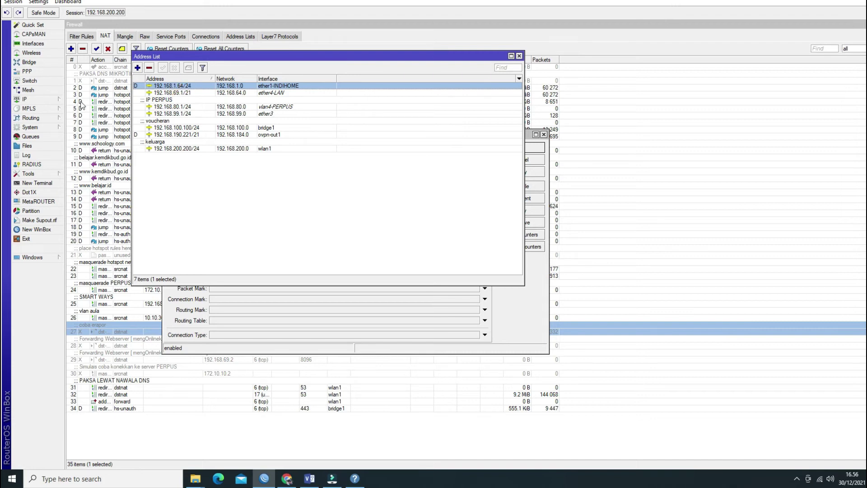
{"action": "left_click", "coordinate": [28, 99]}
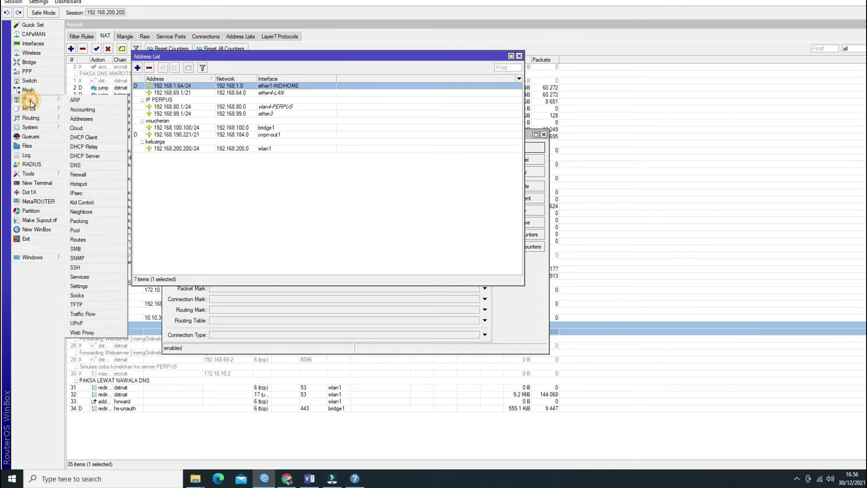
{"action": "left_click", "coordinate": [86, 138]}
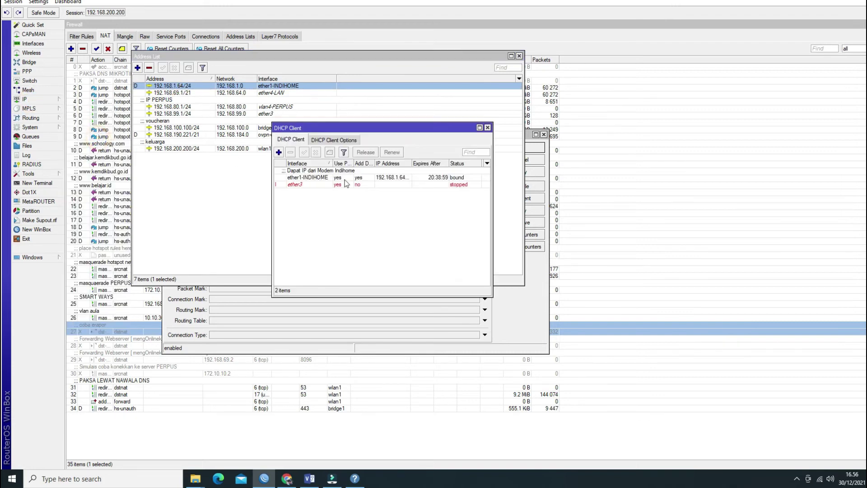
Widen the DHCP client list's IP Address column and examine the full address of the ether1-INDIHOME entry
{"action": "double_click", "coordinate": [412, 163]}
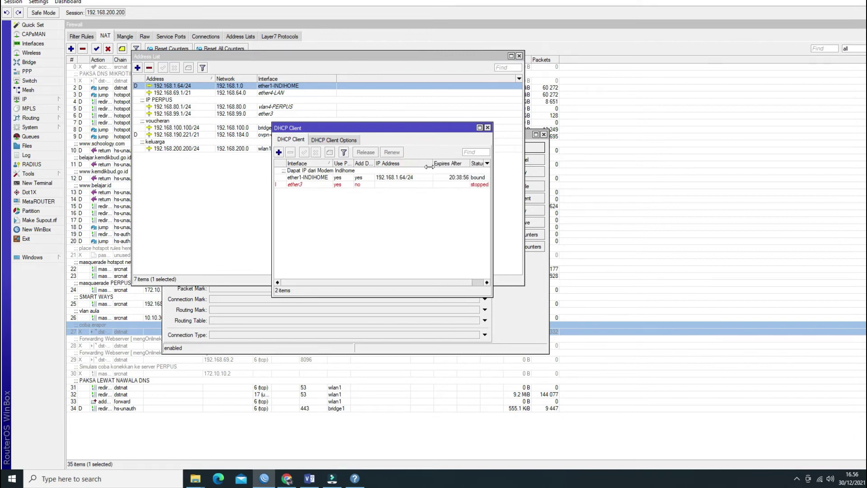
{"action": "left_click", "coordinate": [396, 178]}
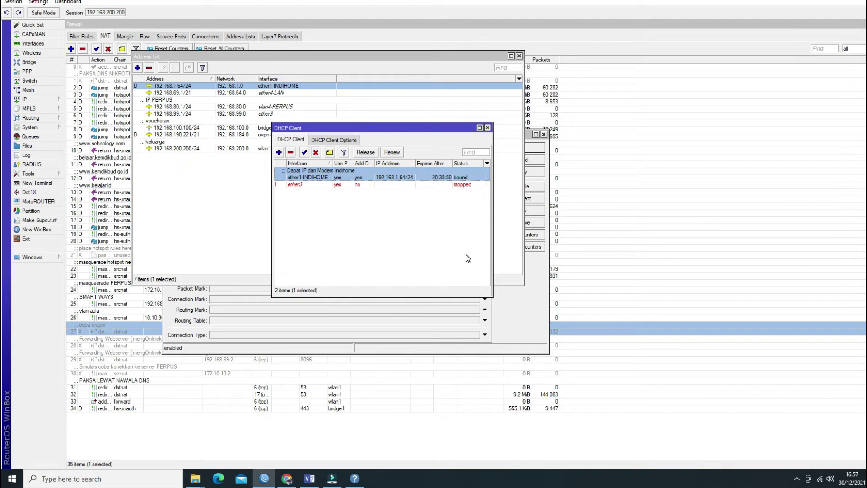
{"action": "left_click", "coordinate": [522, 306]}
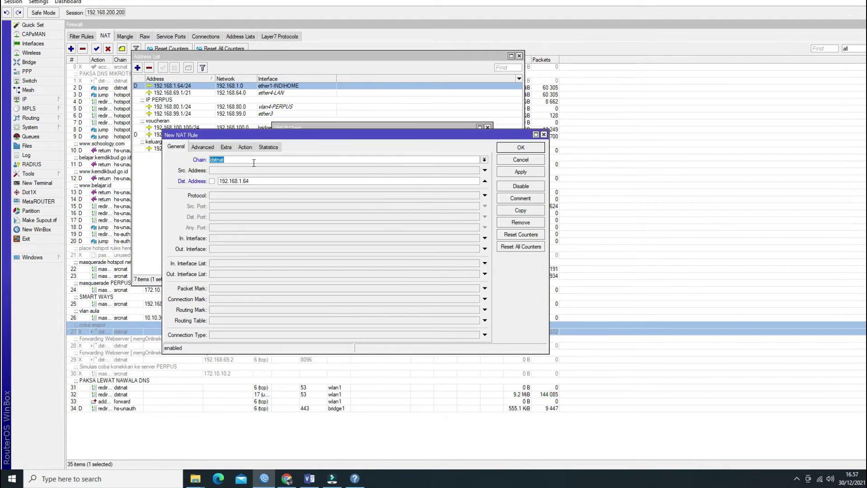
Set the new NAT rule's protocol to 6 (tcp) and its destination port to 5739, copied from the gateway's port forwarding rule in Chrome
{"action": "left_click", "coordinate": [270, 196]}
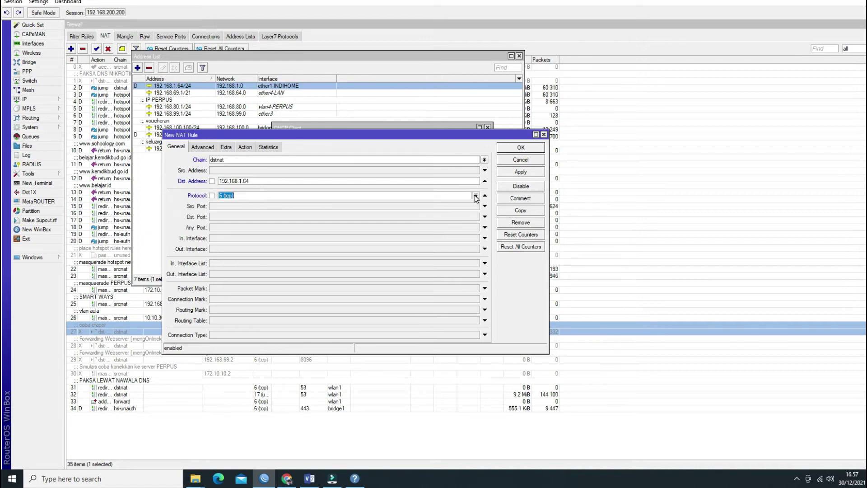
{"action": "left_click", "coordinate": [277, 216]}
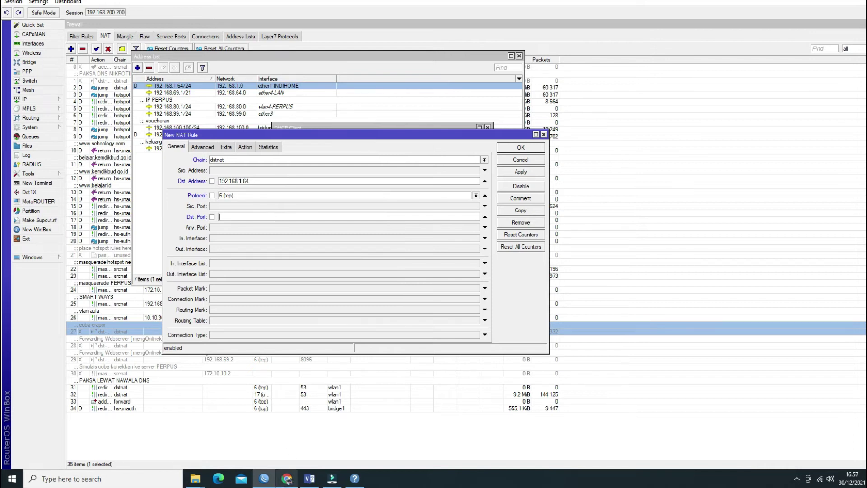
{"action": "left_click", "coordinate": [287, 478]}
{"action": "double_click", "coordinate": [484, 349]}
{"action": "right_click", "coordinate": [487, 357]}
{"action": "left_click", "coordinate": [488, 357]}
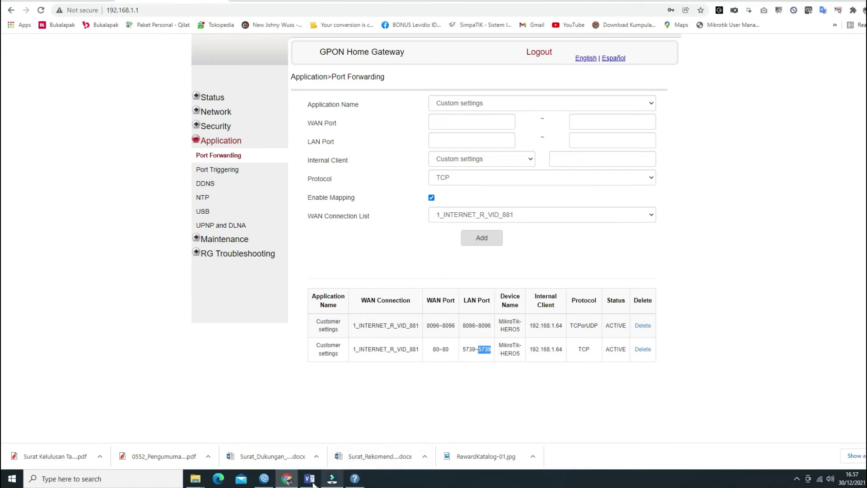
{"action": "left_click", "coordinate": [264, 478]}
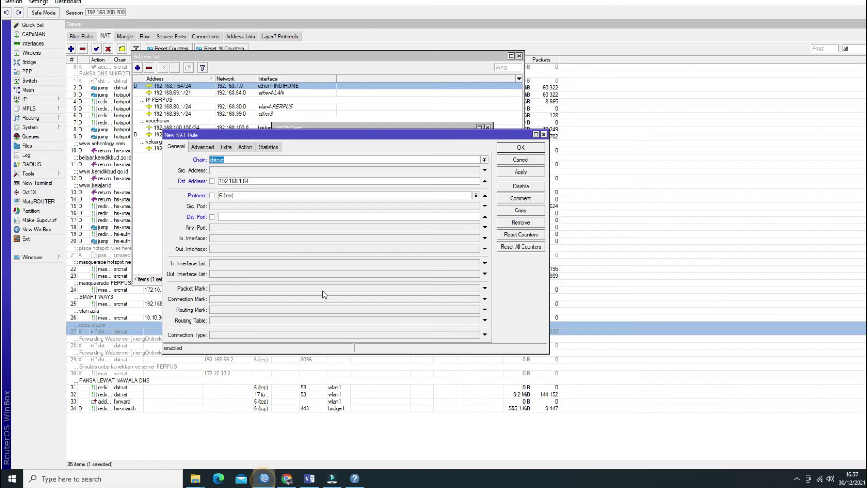
{"action": "right_click", "coordinate": [261, 217]}
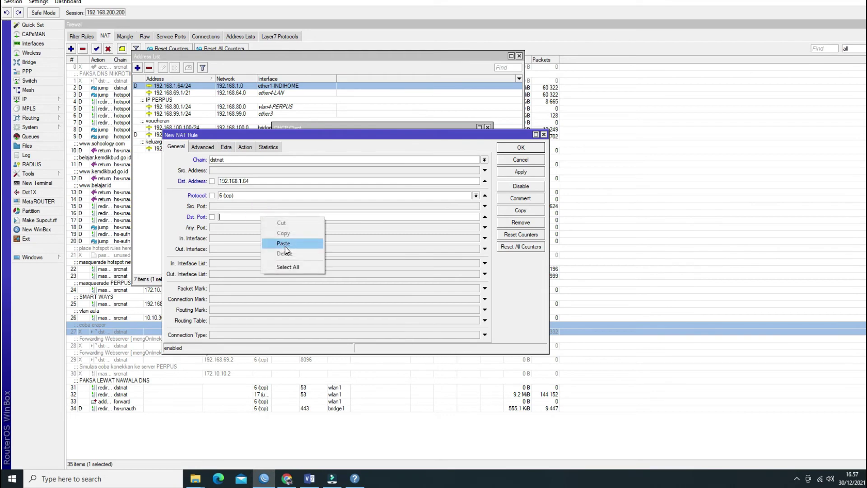
{"action": "left_click", "coordinate": [284, 243]}
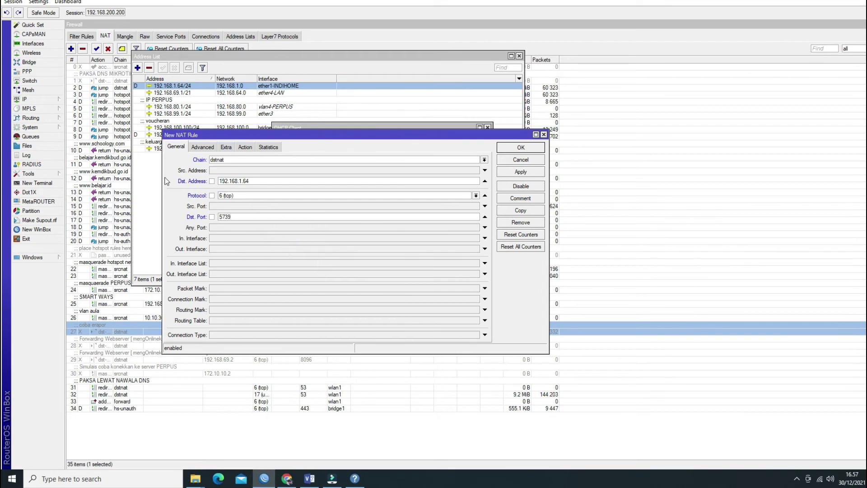
Set the new NAT rule's action to dst-nat and enable its To Addresses setting
{"action": "left_click", "coordinate": [245, 149]}
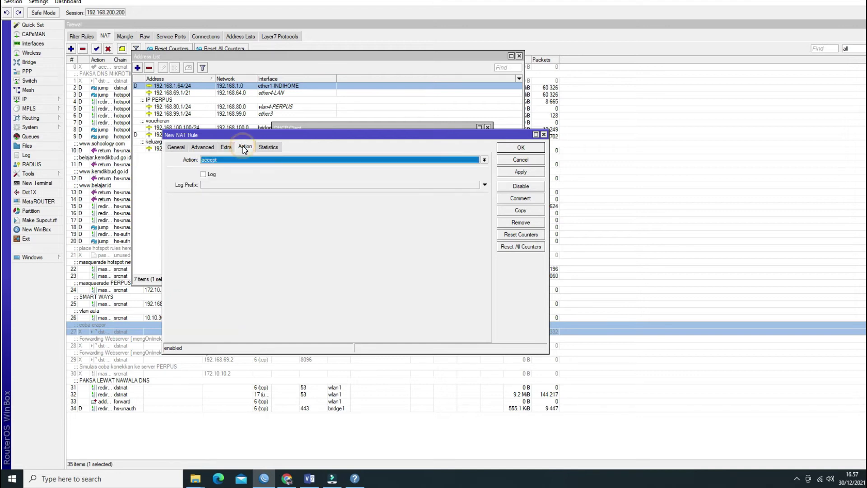
{"action": "left_click", "coordinate": [318, 160]}
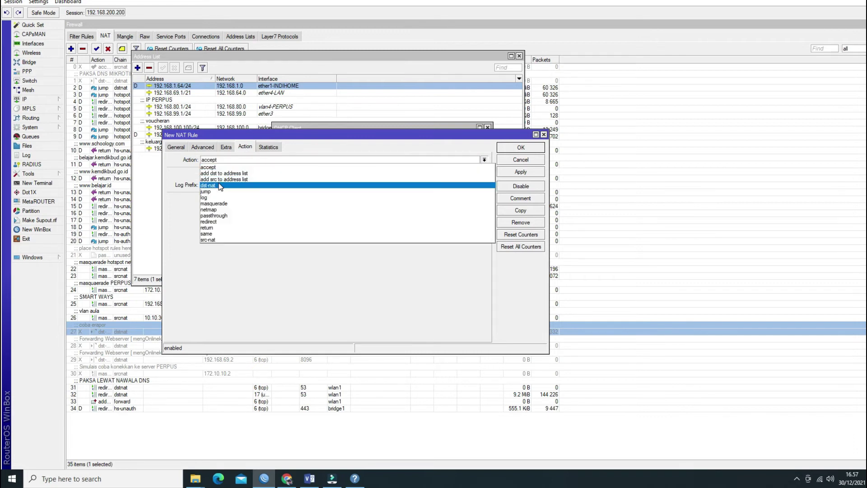
{"action": "left_click", "coordinate": [220, 185]}
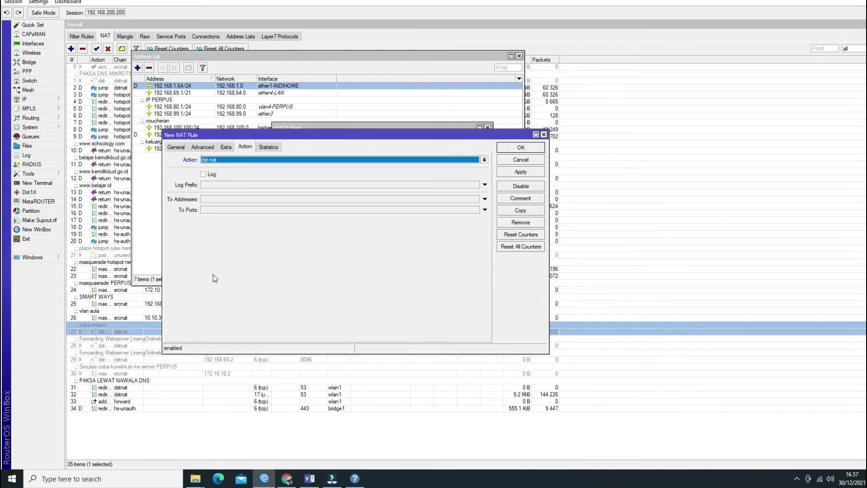
{"action": "left_click", "coordinate": [259, 199]}
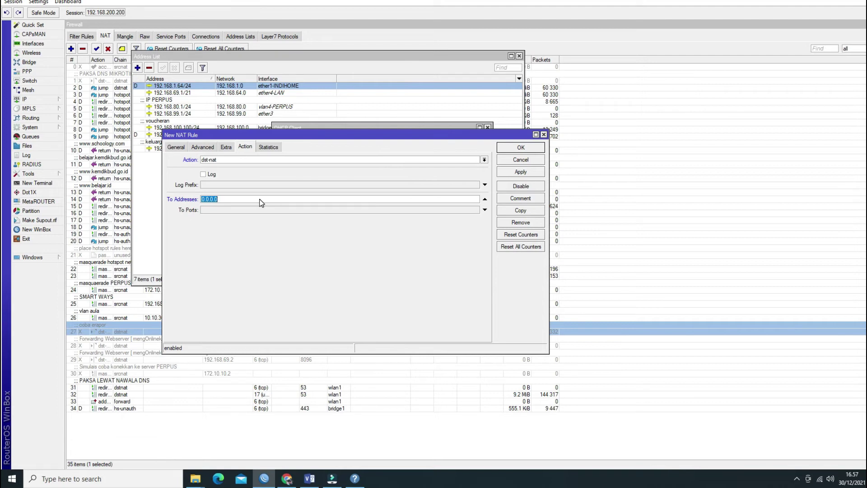
Switch to the Visio network diagram, check the web server's address and change the MIKROTIK label to IP 192.168.1.64
{"action": "left_click", "coordinate": [310, 478]}
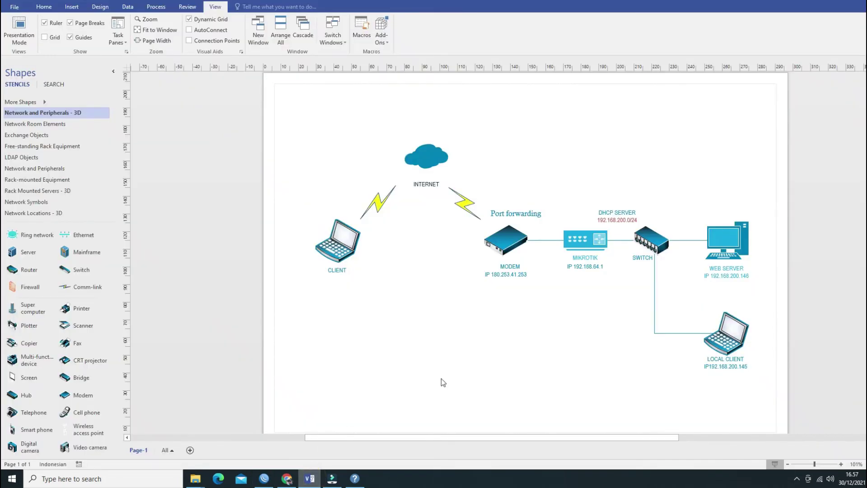
{"action": "left_click", "coordinate": [740, 276]}
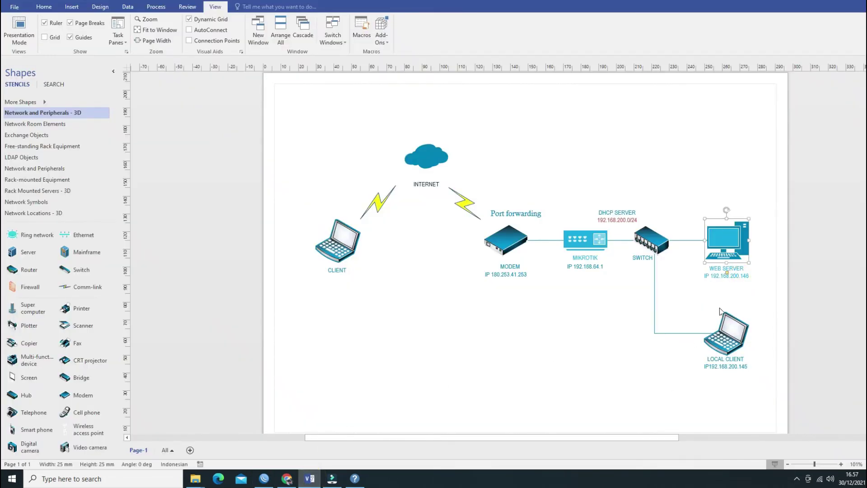
{"action": "left_click", "coordinate": [596, 266]}
{"action": "left_click", "coordinate": [596, 266]}
{"action": "left_click", "coordinate": [596, 267]}
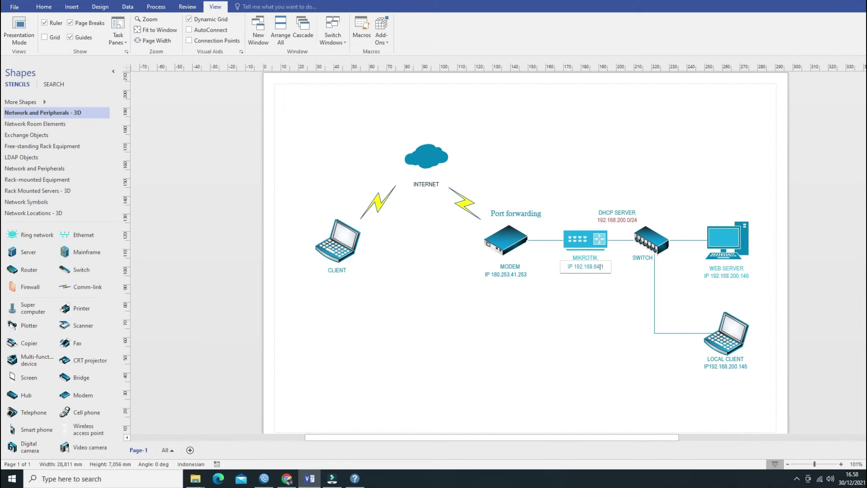
{"action": "key", "text": "BackSpace"}
{"action": "type", "text": "1."}
{"action": "left_click", "coordinate": [573, 349]}
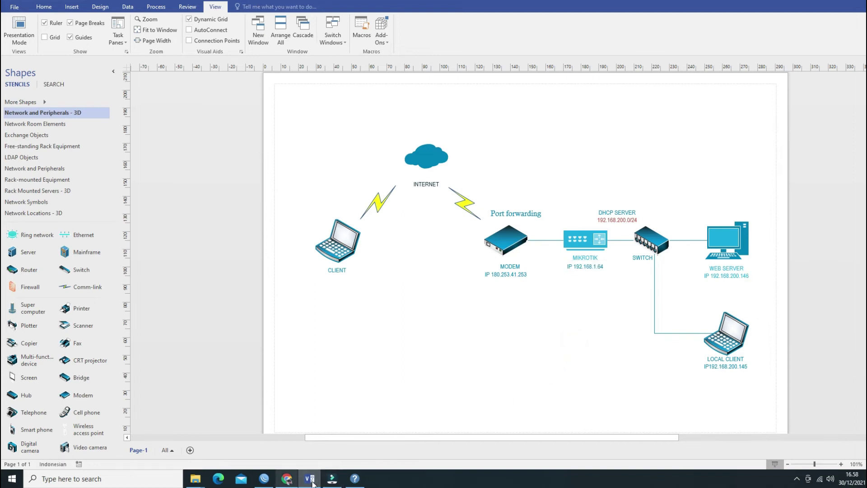
Return to WinBox and set the new NAT rule's To Addresses to 192.168.200.146 and To Ports to 5739
{"action": "left_click", "coordinate": [280, 479]}
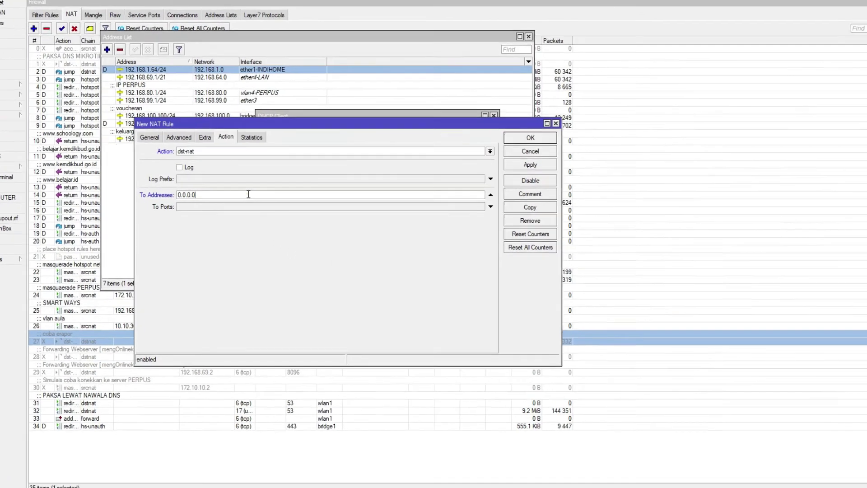
{"action": "double_click", "coordinate": [289, 201]}
{"action": "type", "text": "1"}
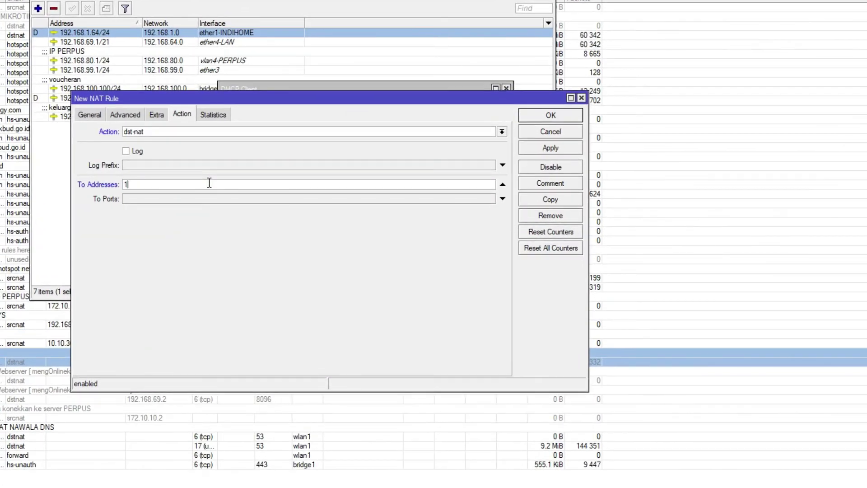
{"action": "type", "text": "92.168.200.124646"}
{"action": "left_click", "coordinate": [189, 199]}
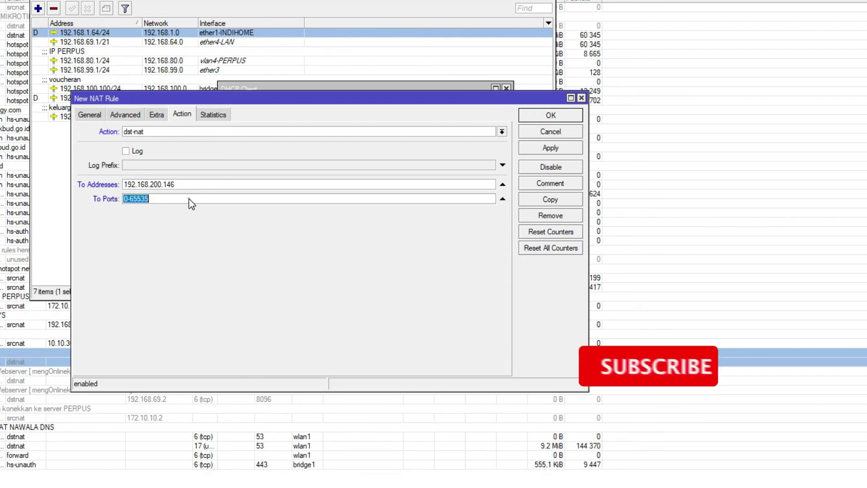
{"action": "type", "text": "5739"}
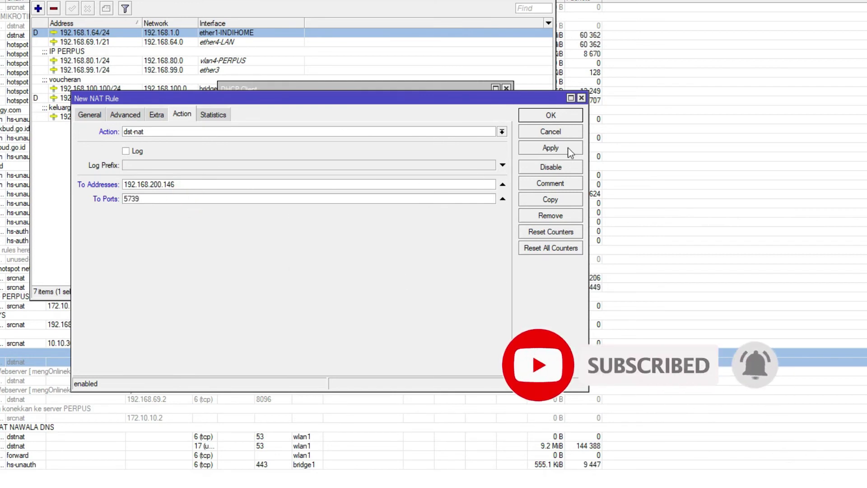
Add the comment NAT ERAPOR to the new NAT rule and save the rule
{"action": "left_click", "coordinate": [552, 184]}
{"action": "left_click", "coordinate": [192, 137]}
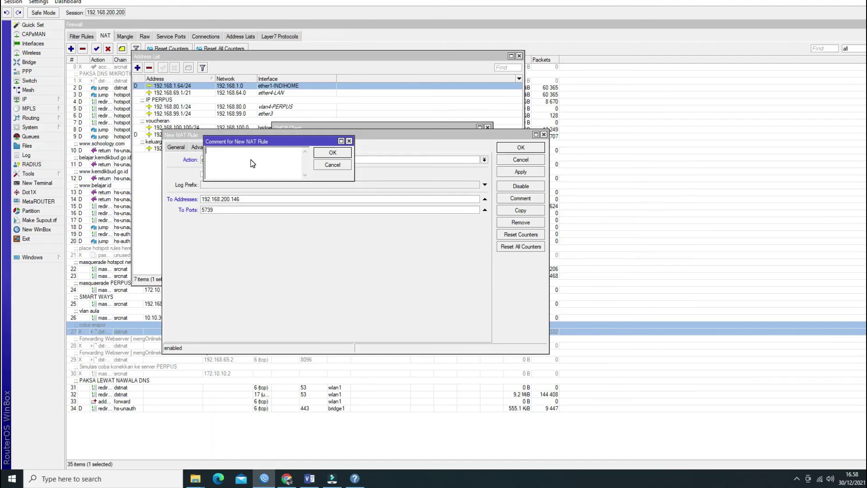
{"action": "type", "text": "NAT ERAPOR"}
{"action": "left_click", "coordinate": [332, 152]}
{"action": "left_click", "coordinate": [529, 171]}
{"action": "left_click", "coordinate": [527, 148]}
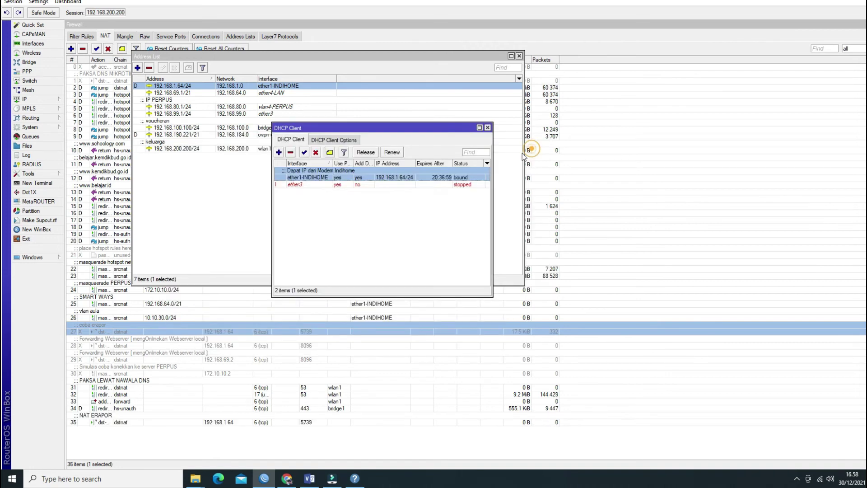
Close the DHCP client and address lists and move the NAT ERAPOR rule directly below the "coba erapor" rule
{"action": "left_click", "coordinate": [487, 128]}
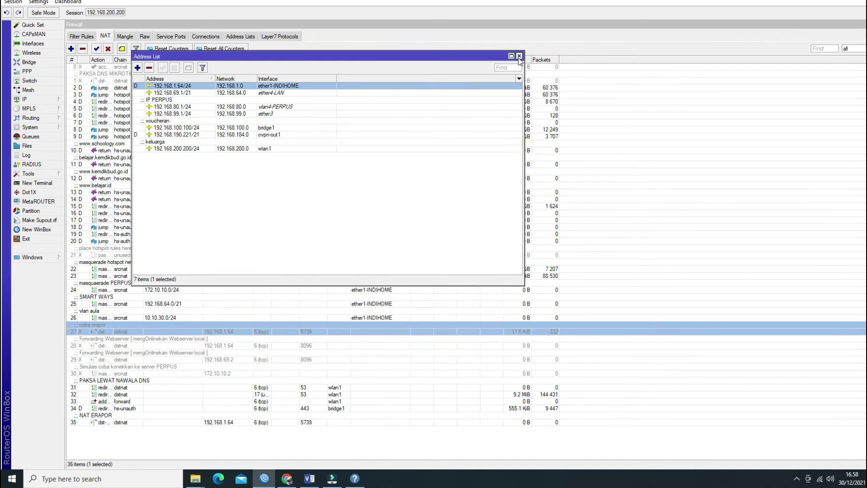
{"action": "left_click", "coordinate": [519, 56]}
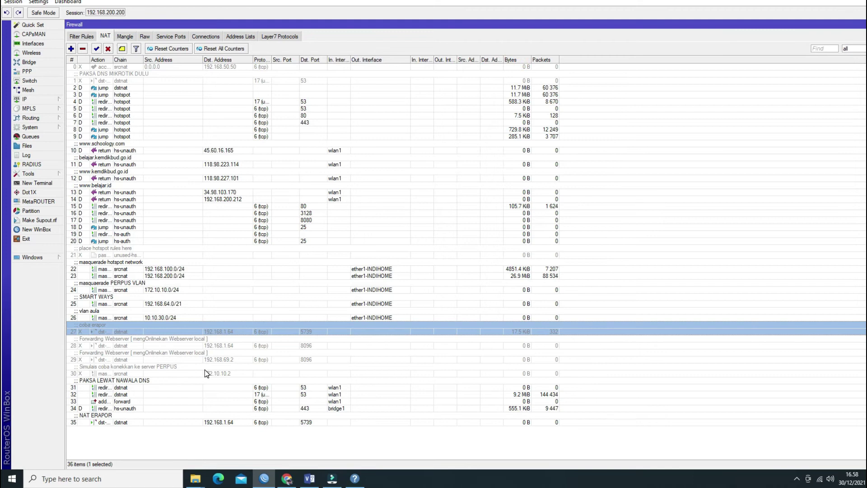
{"action": "left_click", "coordinate": [135, 421]}
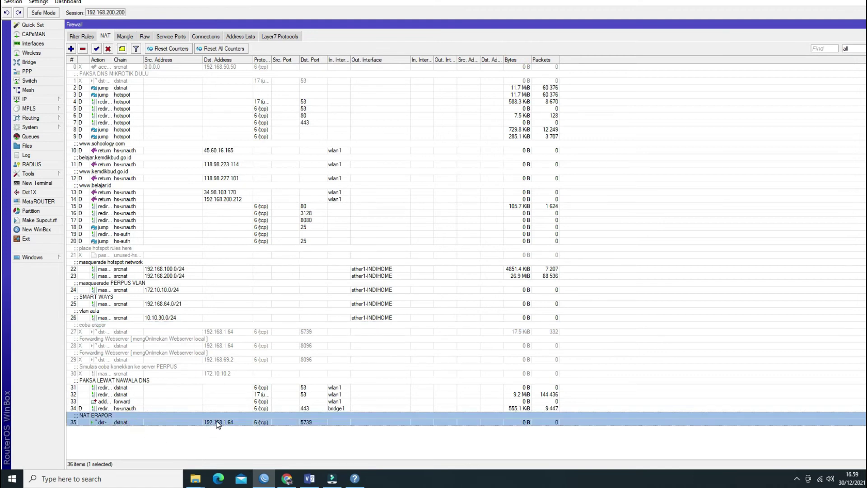
{"action": "left_click_drag", "start_coordinate": [210, 420], "coordinate": [213, 346]}
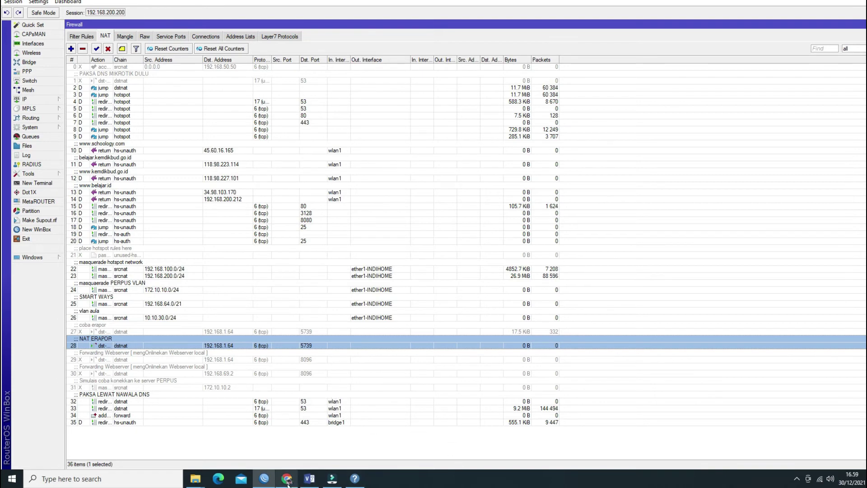
Switch to Chrome and open erapor2022.ddns.net from the no-ip hostname list to test access to the e-Rapor server
{"action": "left_click", "coordinate": [288, 481]}
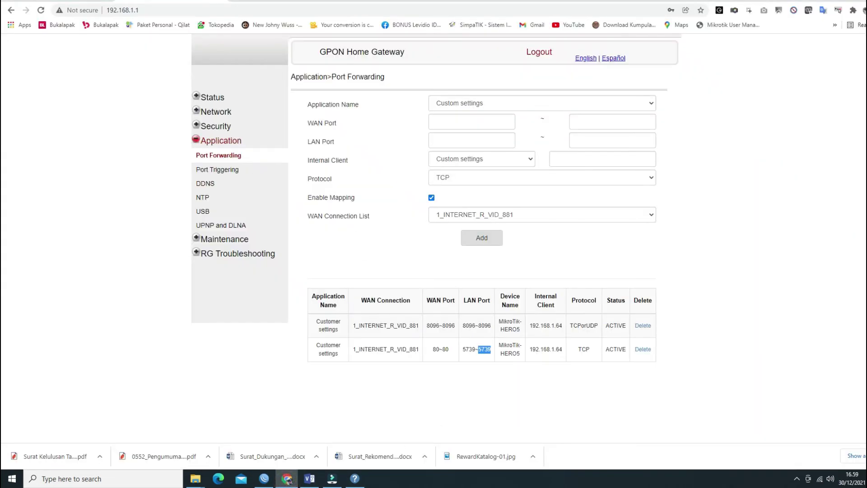
{"action": "left_click", "coordinate": [406, 1]}
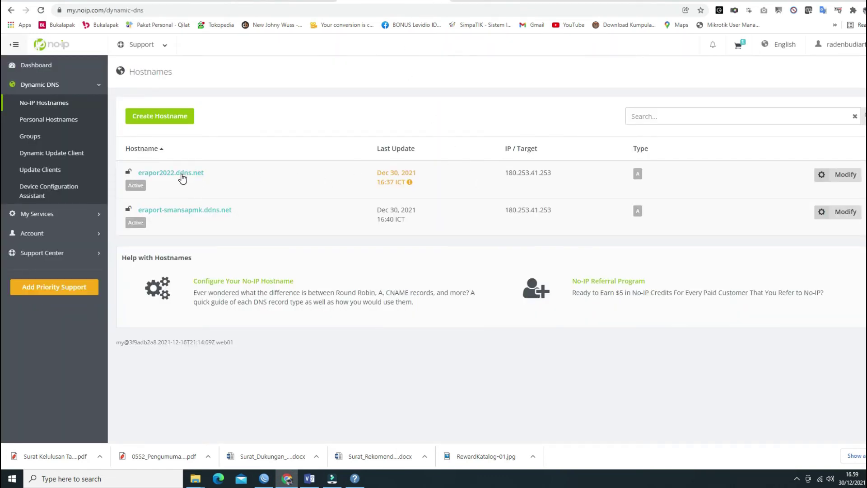
{"action": "left_click_drag", "start_coordinate": [218, 182], "coordinate": [137, 174]}
{"action": "right_click", "coordinate": [152, 172]}
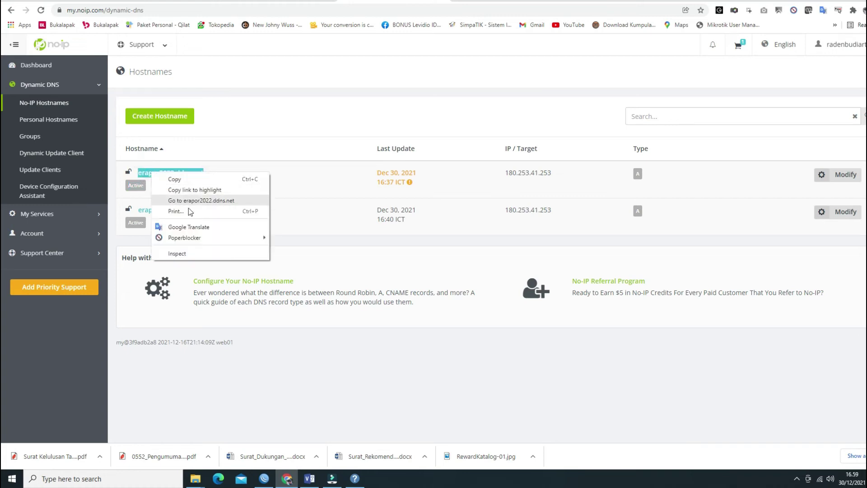
{"action": "left_click", "coordinate": [205, 201]}
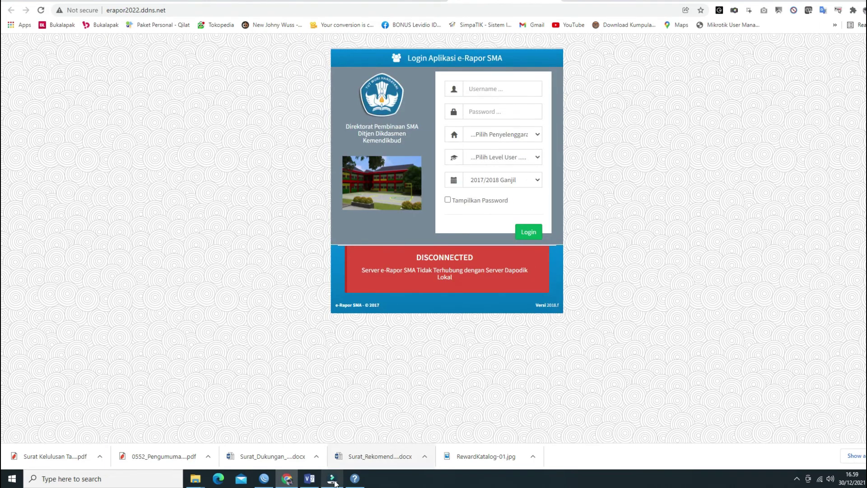
Return to WinBox by way of the network diagram and check the NAT ERAPOR rule's byte and packet counters
{"action": "left_click", "coordinate": [310, 481]}
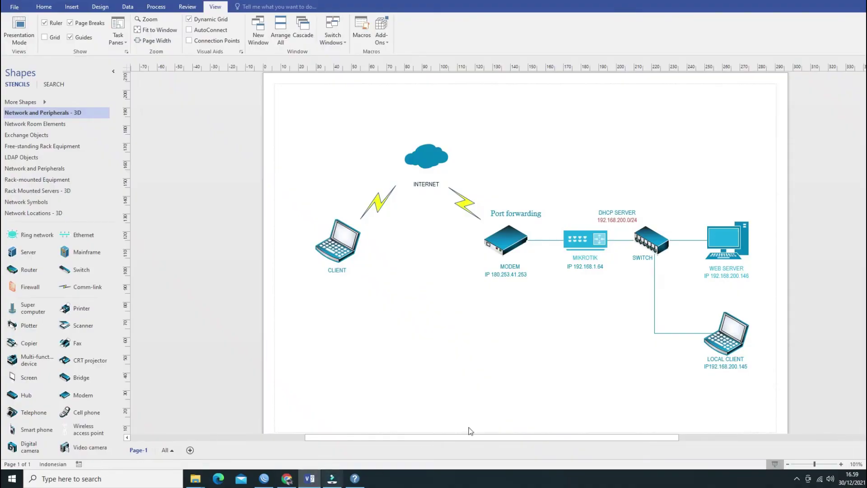
{"action": "left_click", "coordinate": [264, 479]}
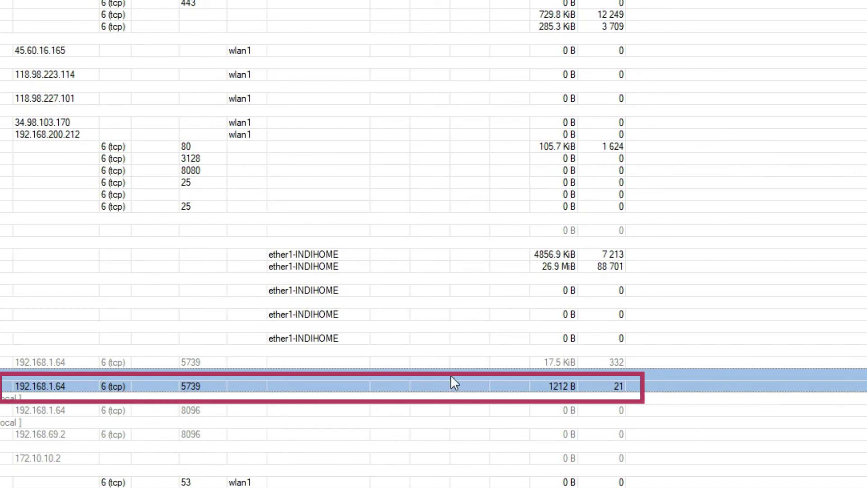
{"action": "left_click", "coordinate": [563, 386]}
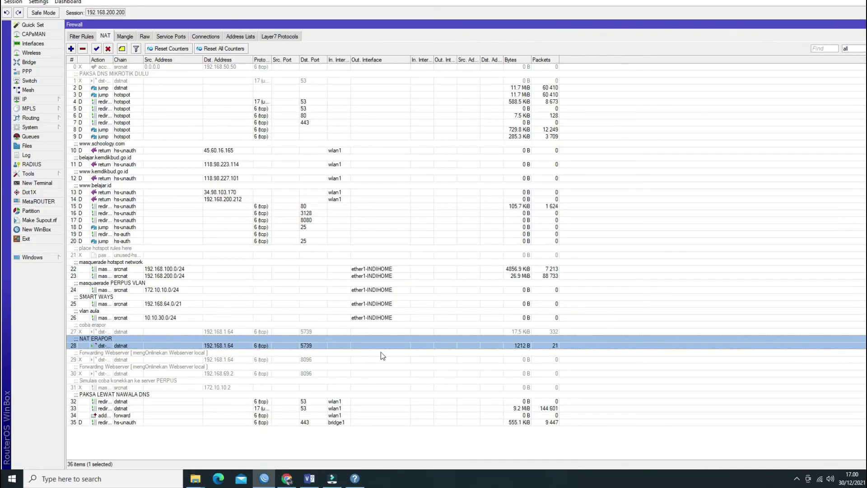
Review the e-Rapor login page in Chrome and the network diagram in Visio
{"action": "left_click", "coordinate": [287, 479]}
{"action": "left_click", "coordinate": [690, 205]}
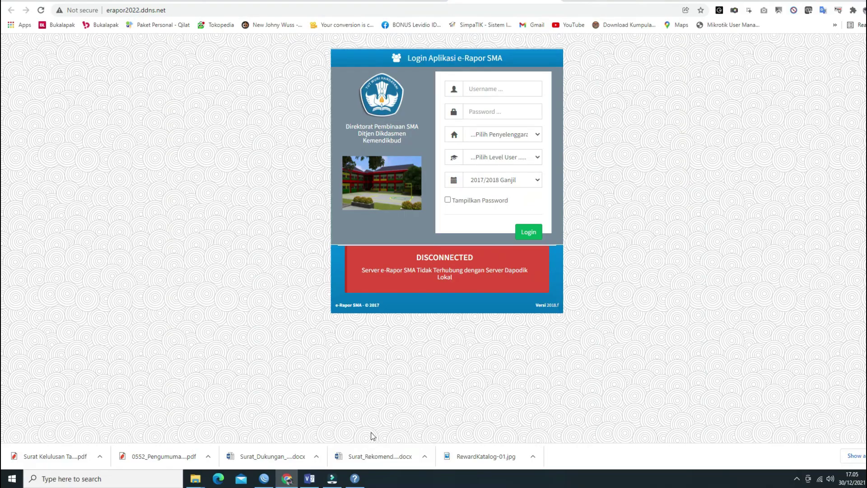
{"action": "left_click", "coordinate": [310, 479]}
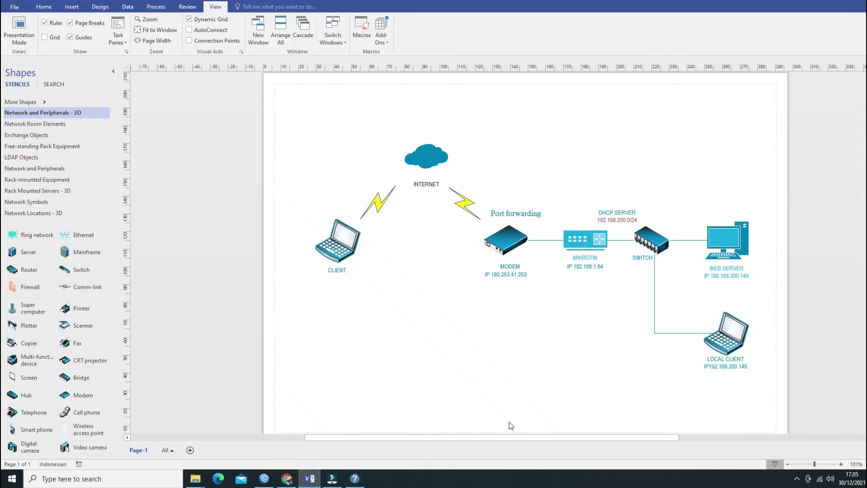